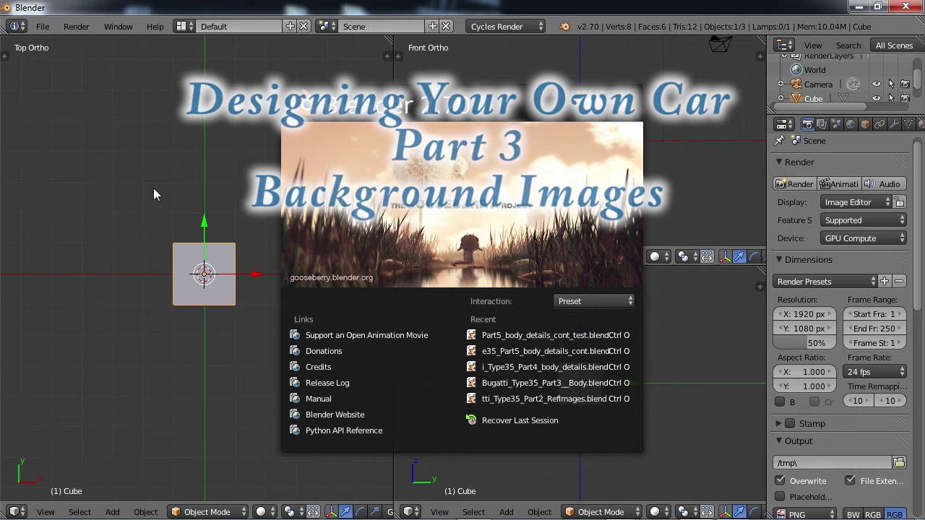
Close the welcome splash to reveal the default cube in the top, front and right views
click(153, 188)
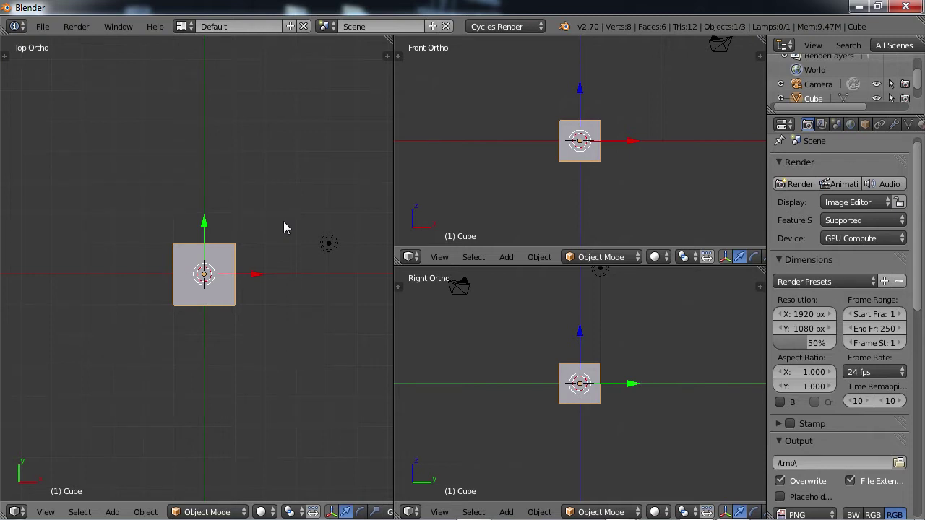
Save the scene as DYC_part3_background.blend in the Tuts\DYC folder
click(42, 27)
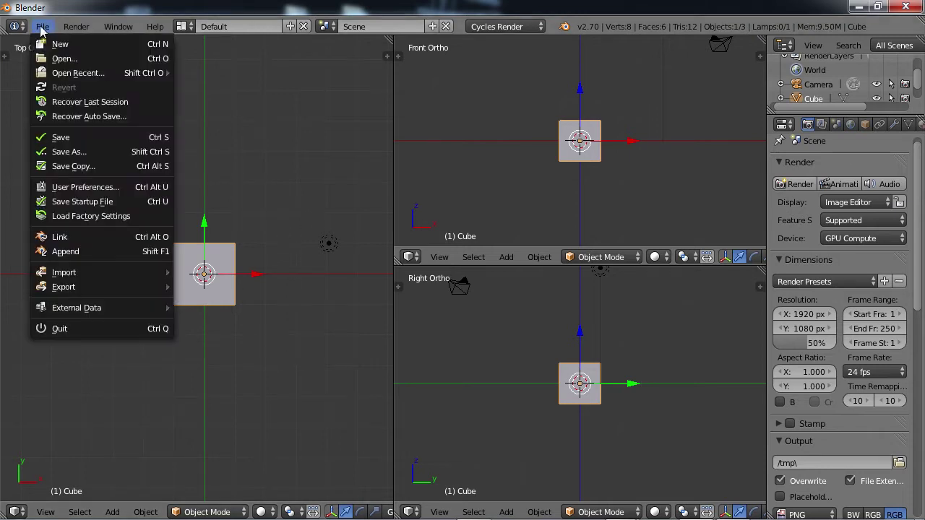
click(69, 152)
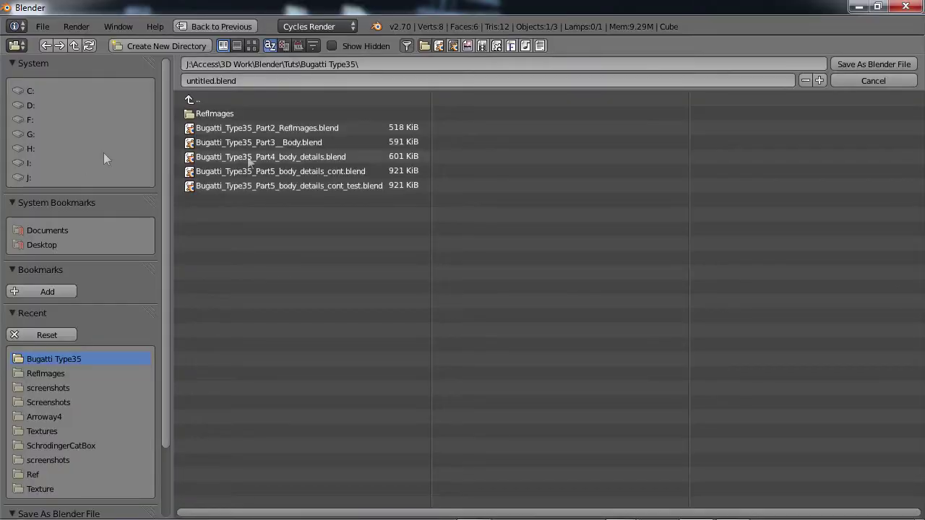
click(191, 100)
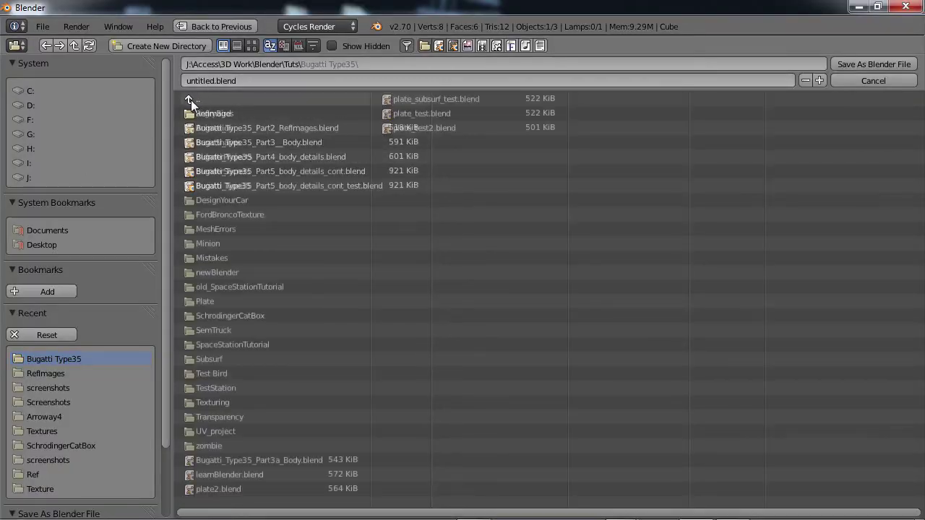
click(313, 63)
text(DYC)
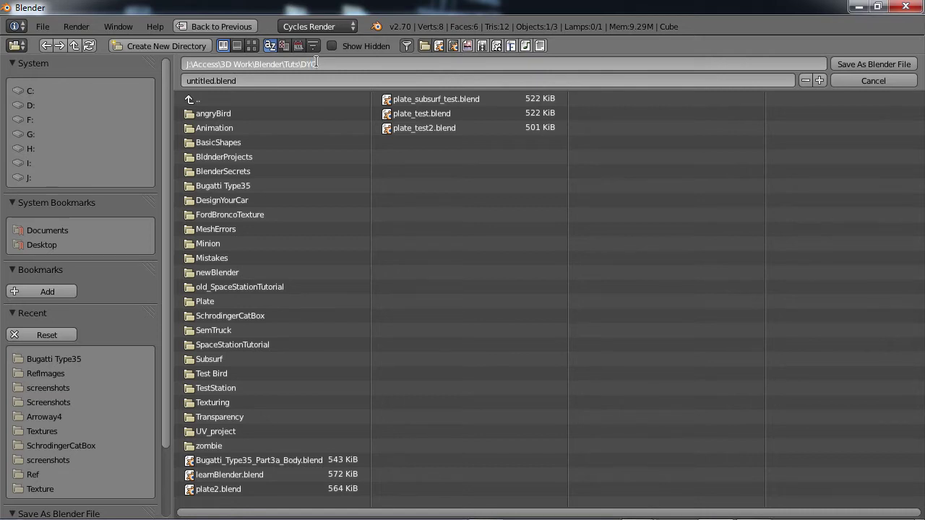
key(Return)
double_click(210, 81)
text(DYC)
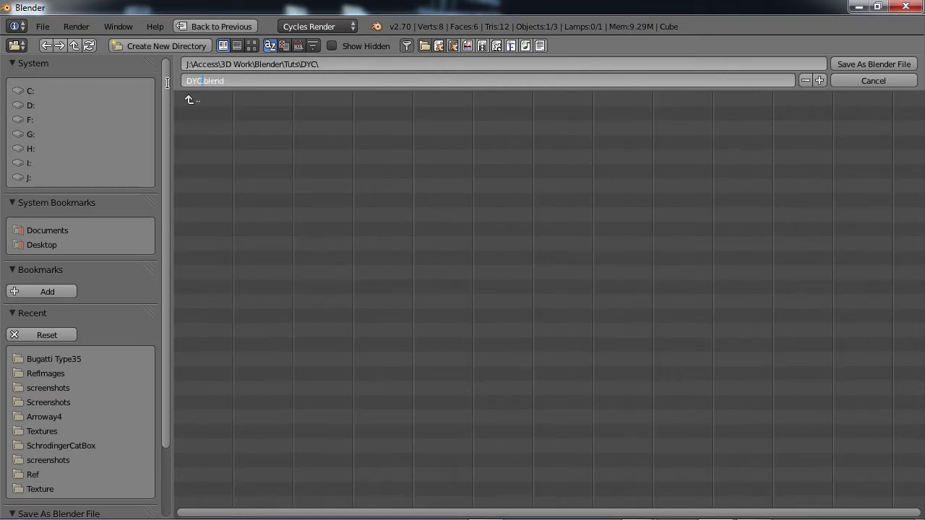
text(_part3_background)
key(Return)
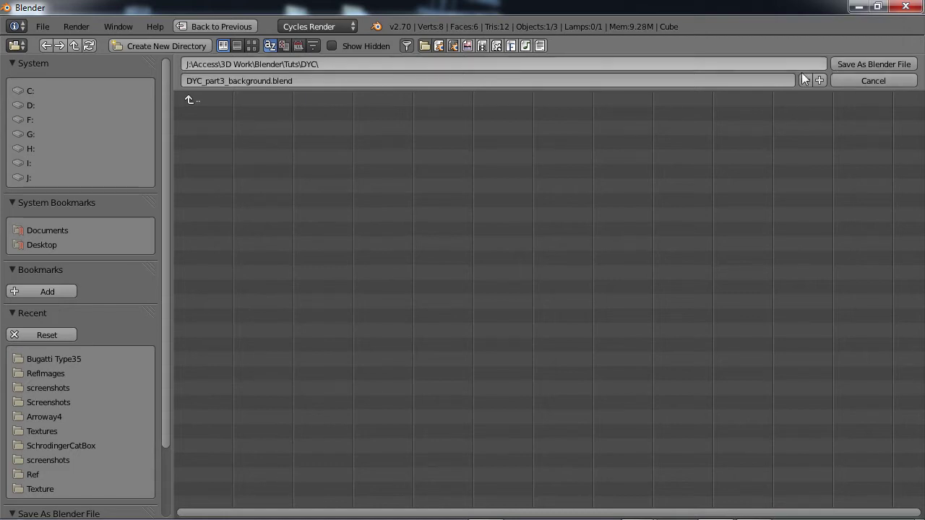
click(906, 65)
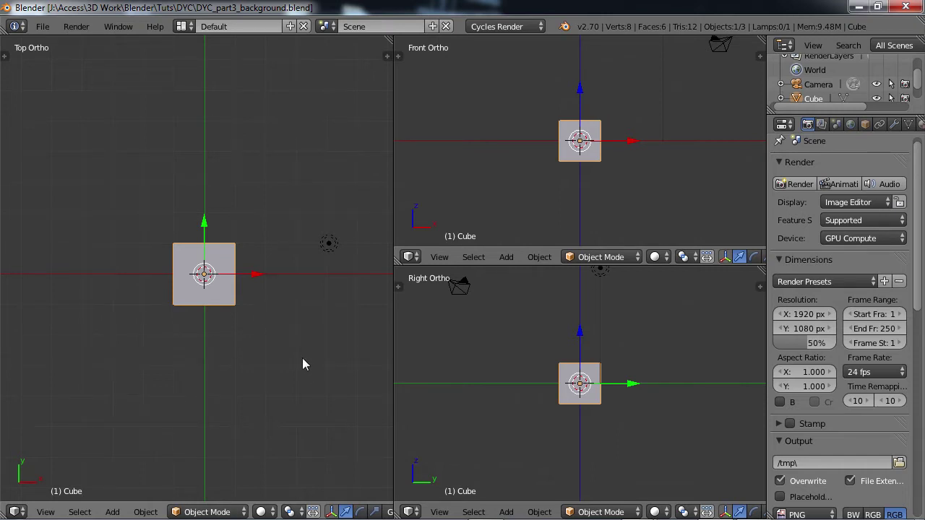
Add Ref Images/top.jpg as a Top-axis background image in the top view
key(n)
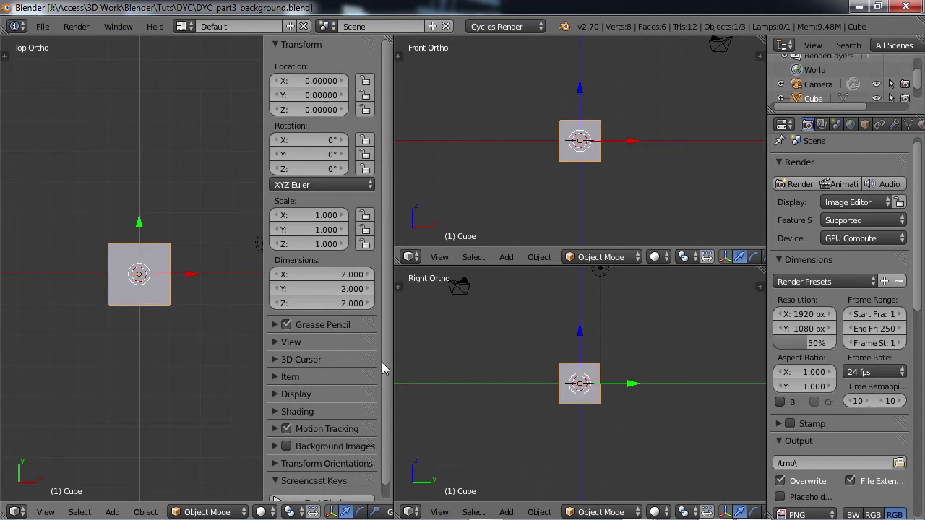
scroll(382, 363, down, 4)
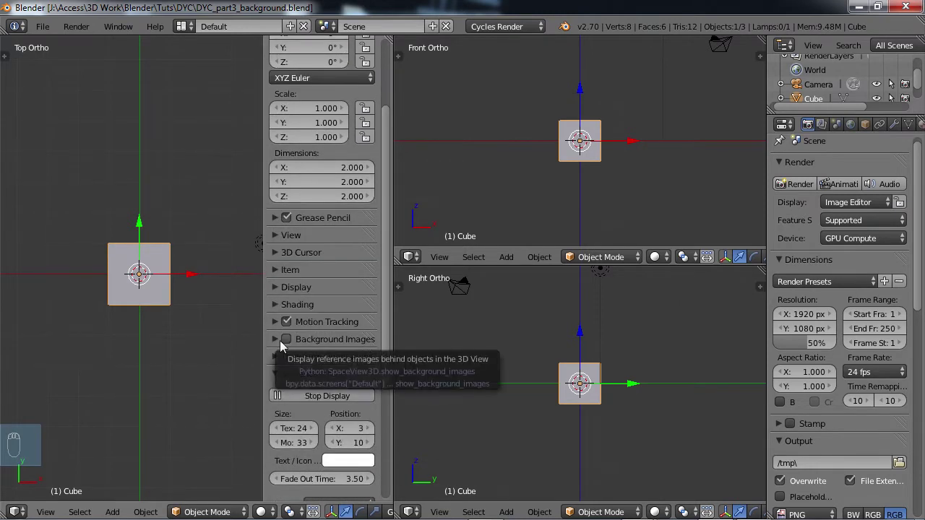
click(286, 340)
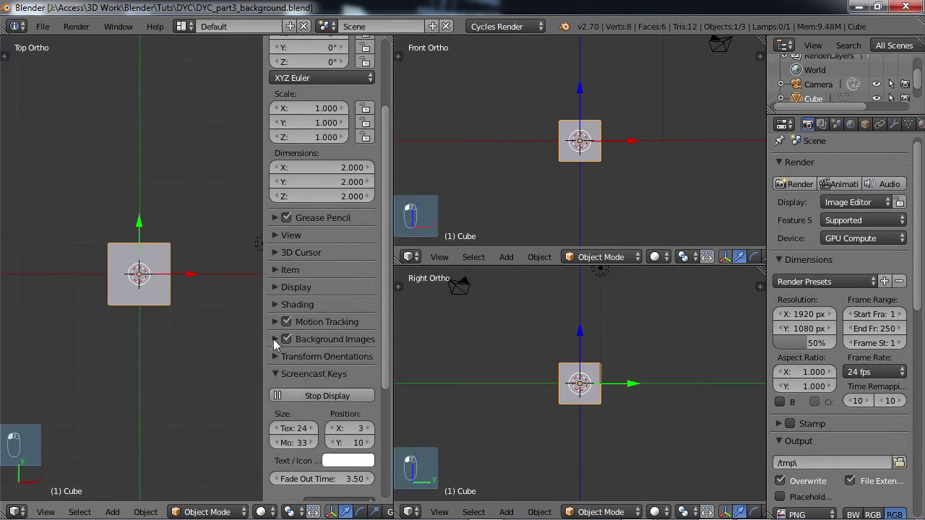
click(273, 339)
click(316, 361)
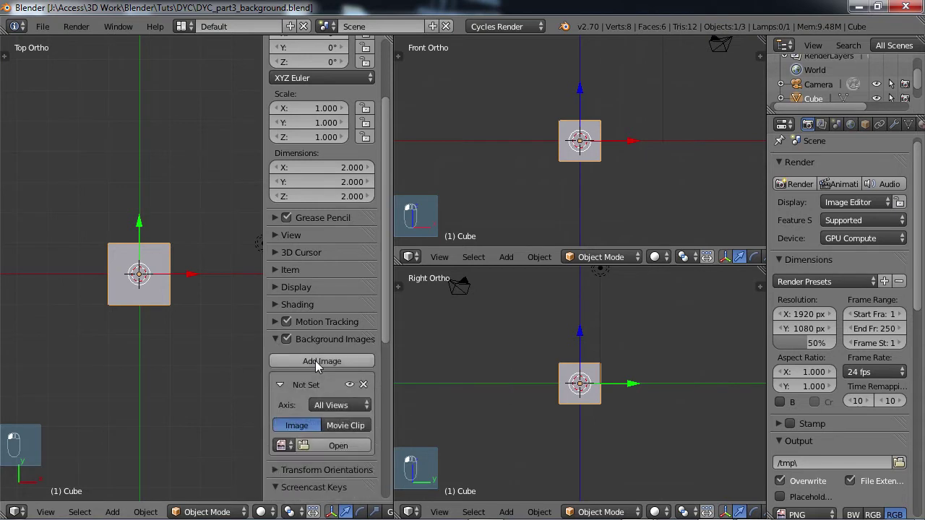
click(362, 407)
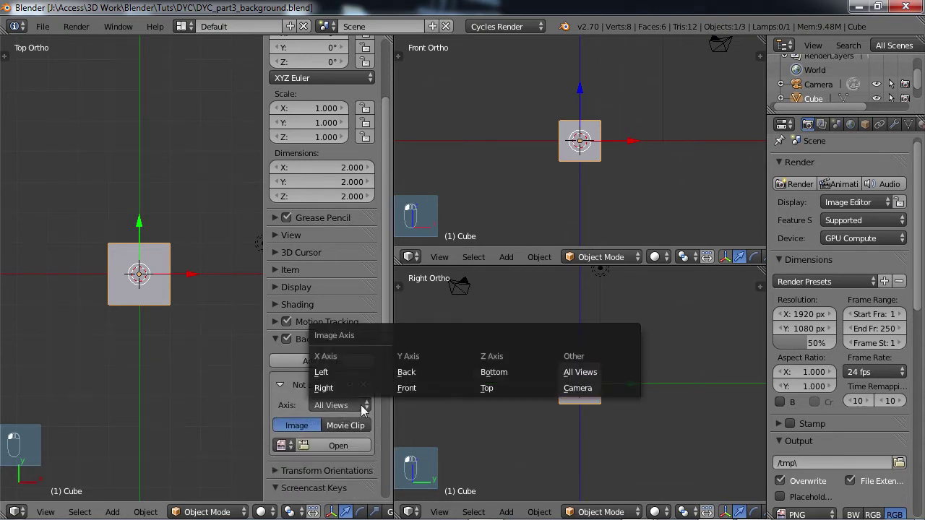
click(484, 387)
click(335, 445)
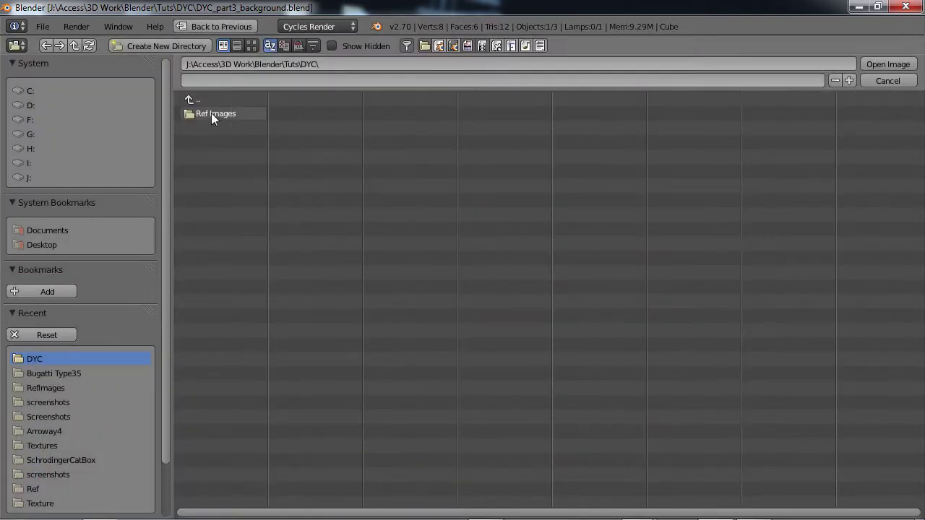
click(211, 113)
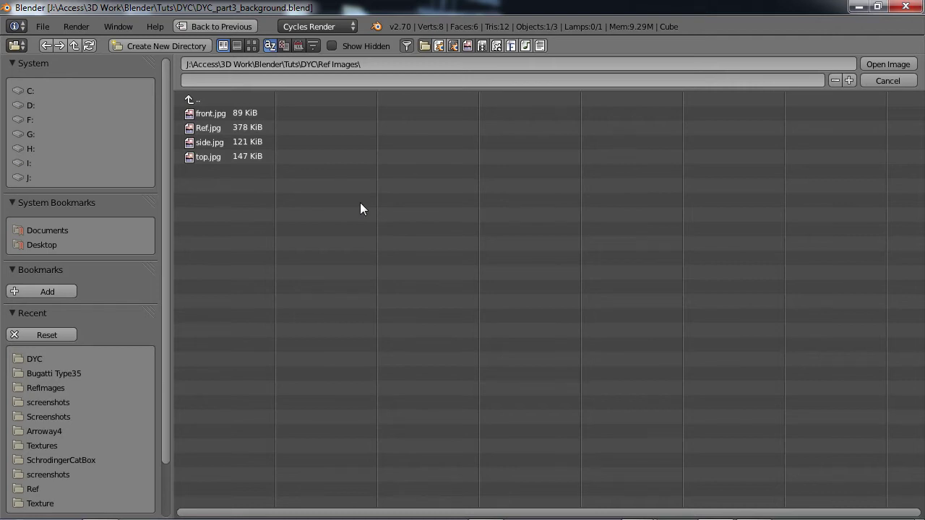
double_click(205, 158)
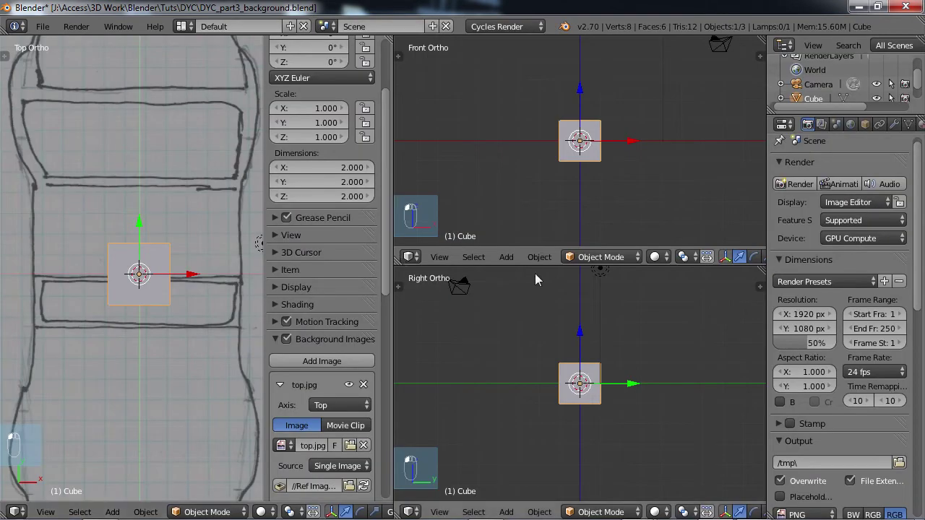
Add Ref Images/front.jpg as a Front-axis background image in the front view
scroll(162, 269, down, 2)
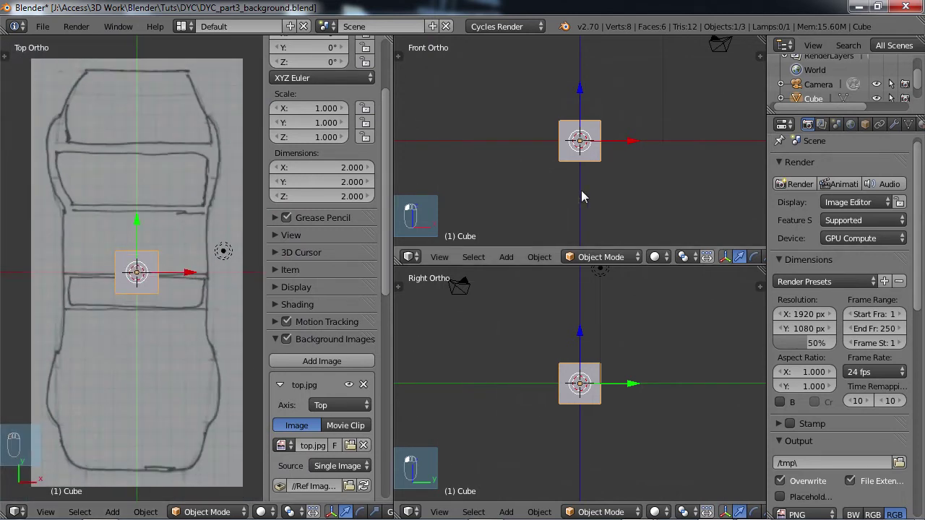
key(n)
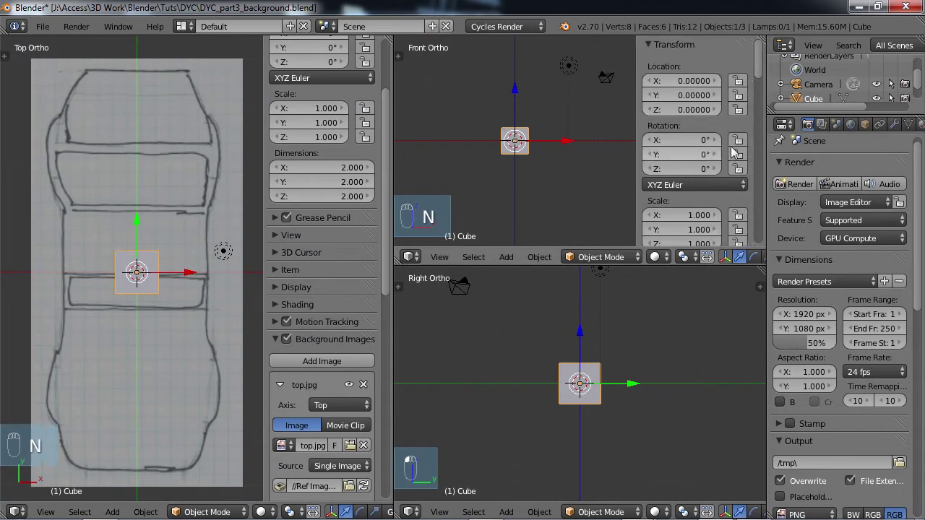
drag(765, 76, 773, 204)
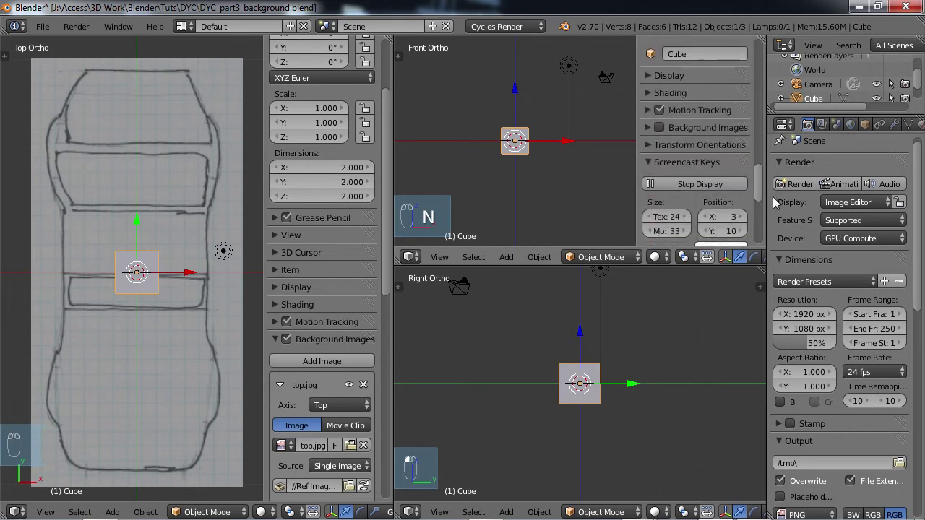
click(650, 127)
click(689, 150)
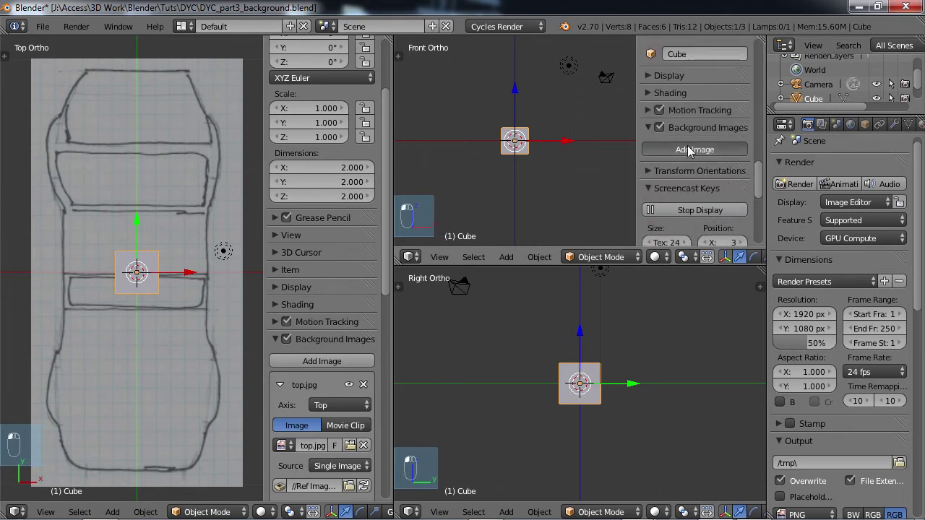
scroll(754, 171, down, 2)
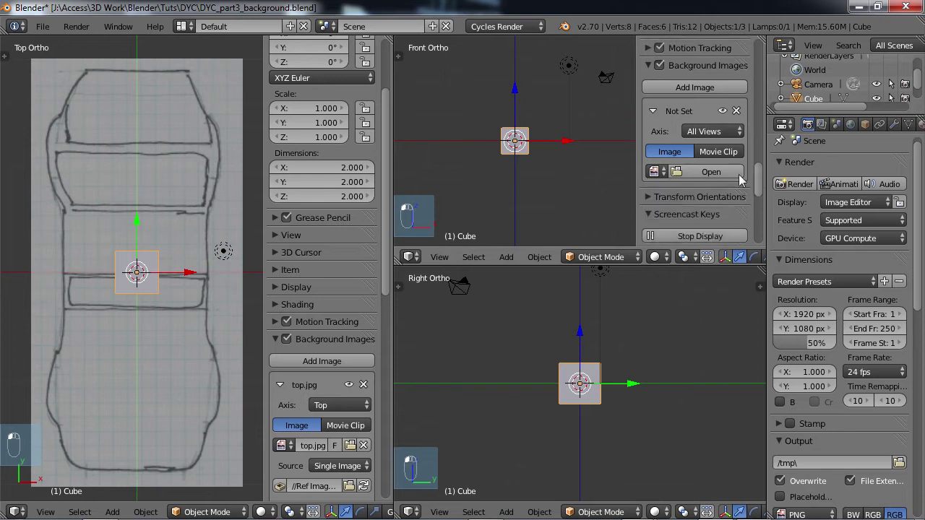
click(714, 131)
click(522, 115)
click(699, 172)
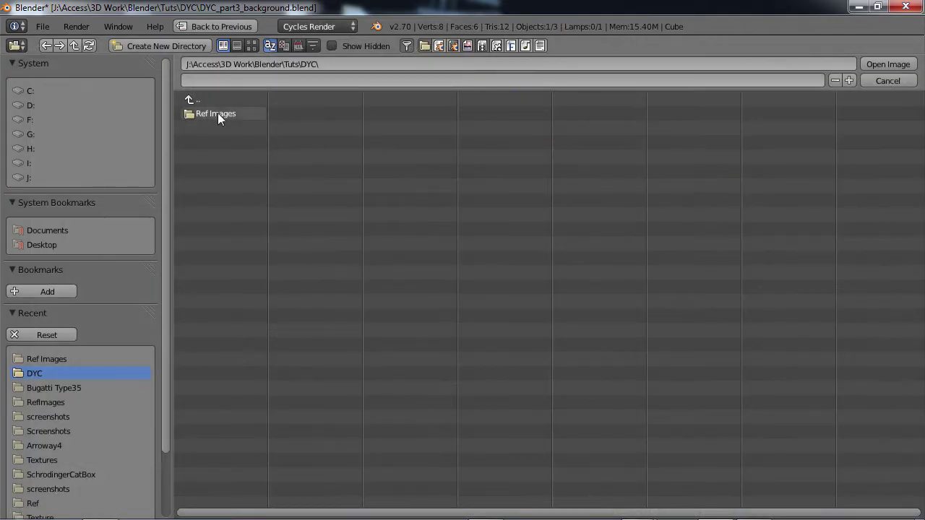
click(218, 112)
double_click(220, 114)
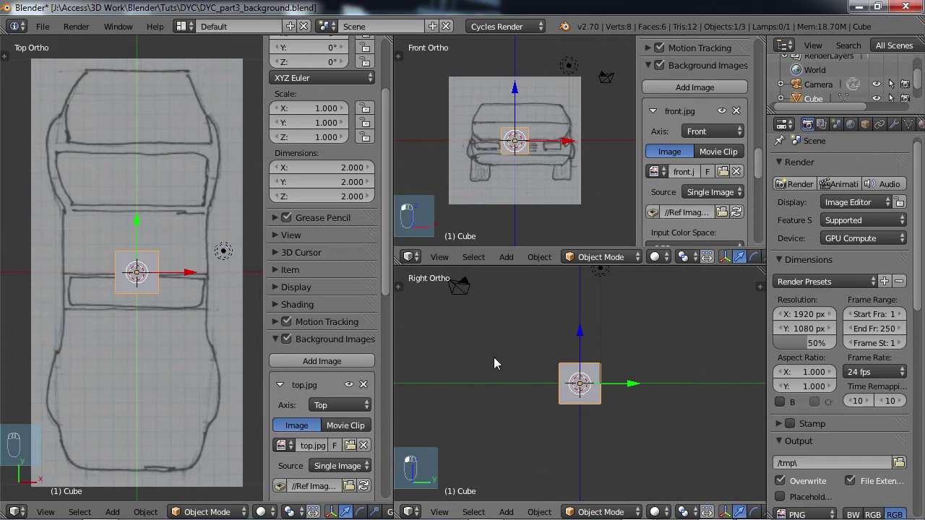
Add Ref Images/right.jpg as the background image in the Right Ortho view
key(n)
scroll(765, 337, down, 3)
scroll(759, 398, down, 10)
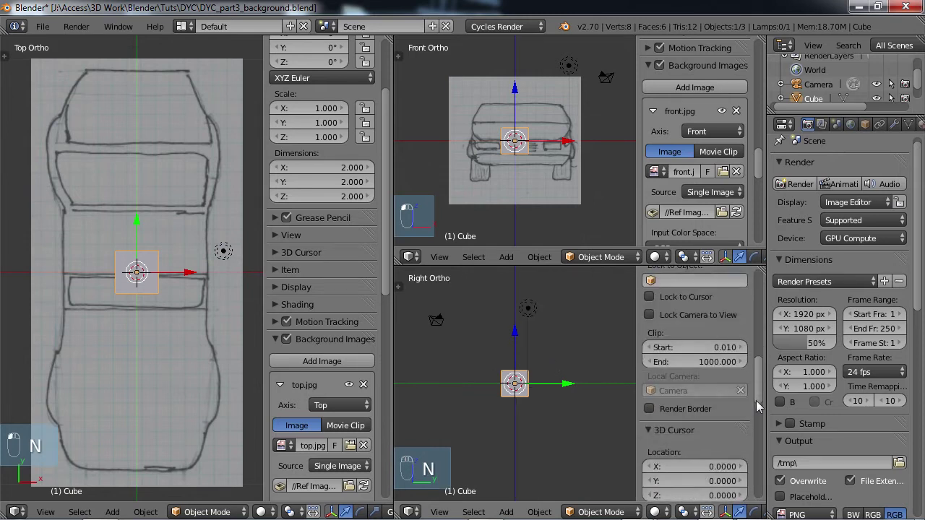
scroll(757, 464, down, 3)
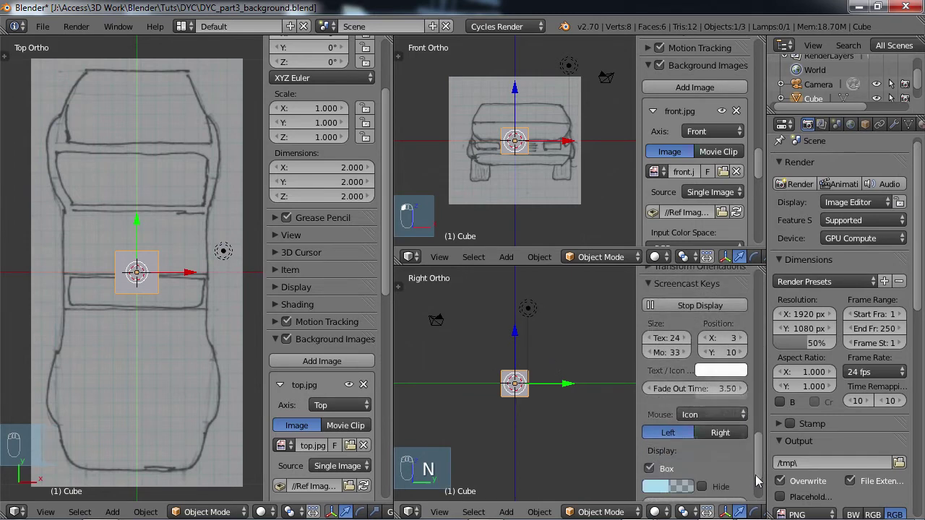
scroll(686, 383, up, 5)
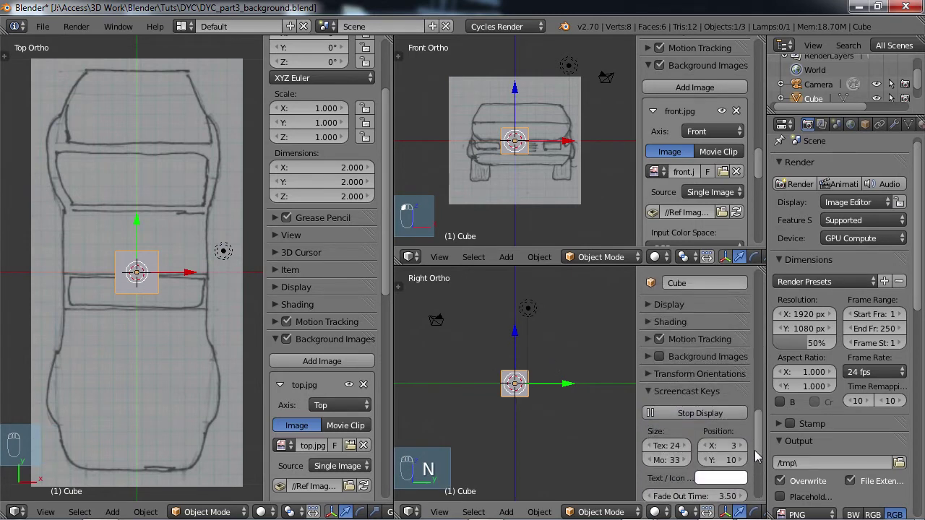
click(660, 356)
click(649, 357)
click(688, 379)
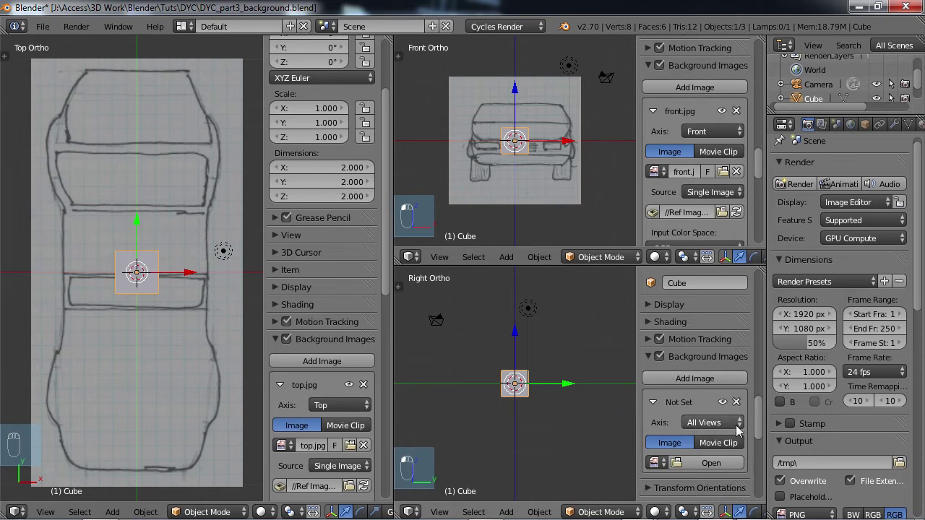
click(711, 463)
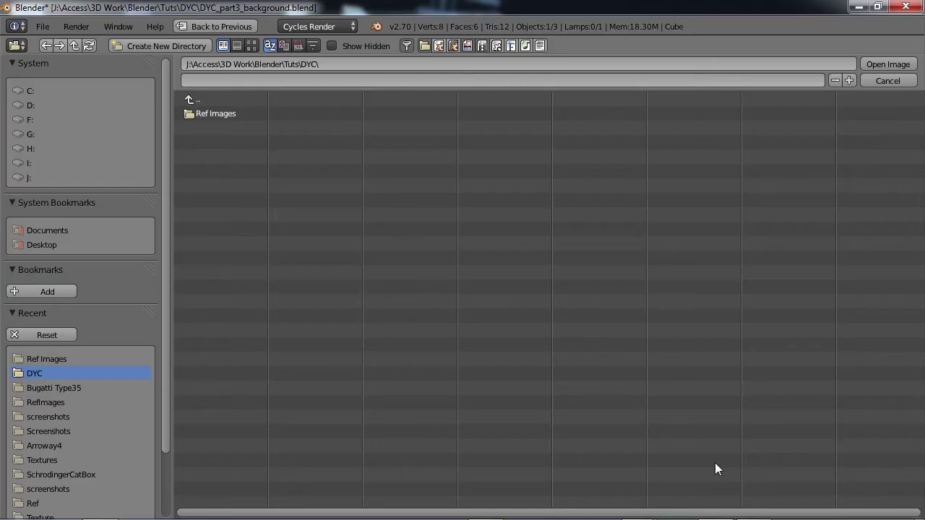
click(220, 113)
double_click(206, 143)
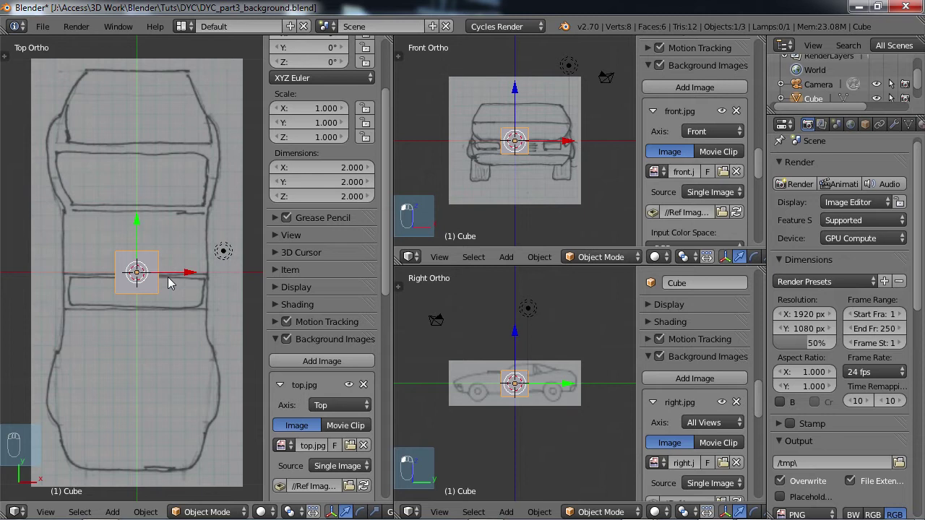
Maximize the top view, show the cube as wireframe and scale it uniformly to 3.419
key(ctrl+Up)
scroll(365, 279, down, 3)
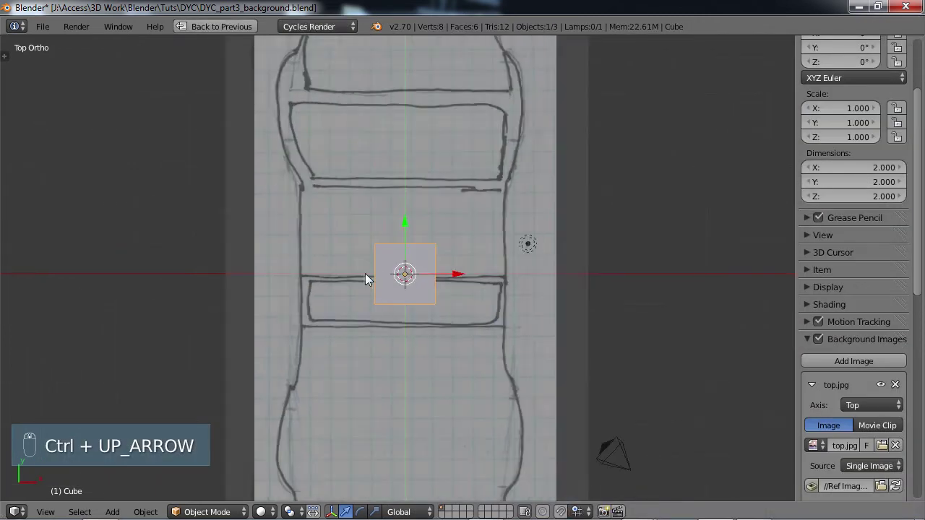
scroll(365, 273, down, 1)
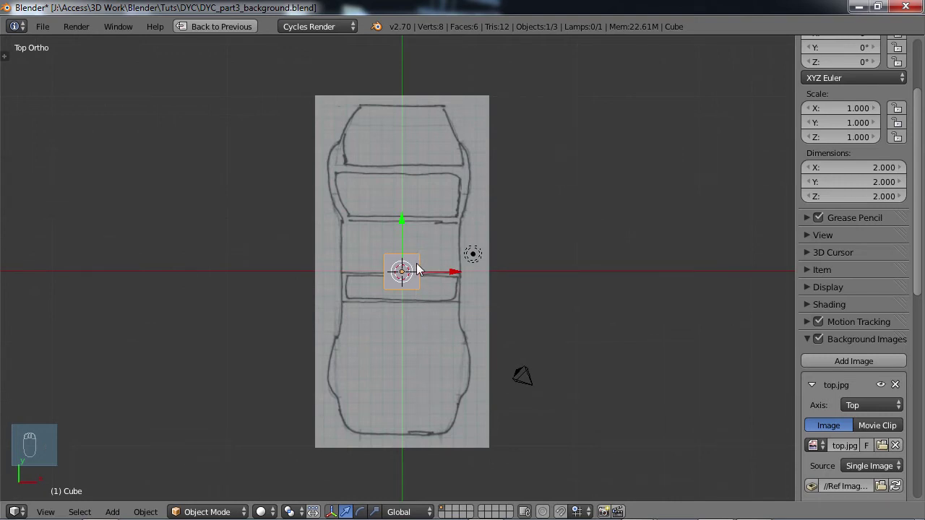
key(s)
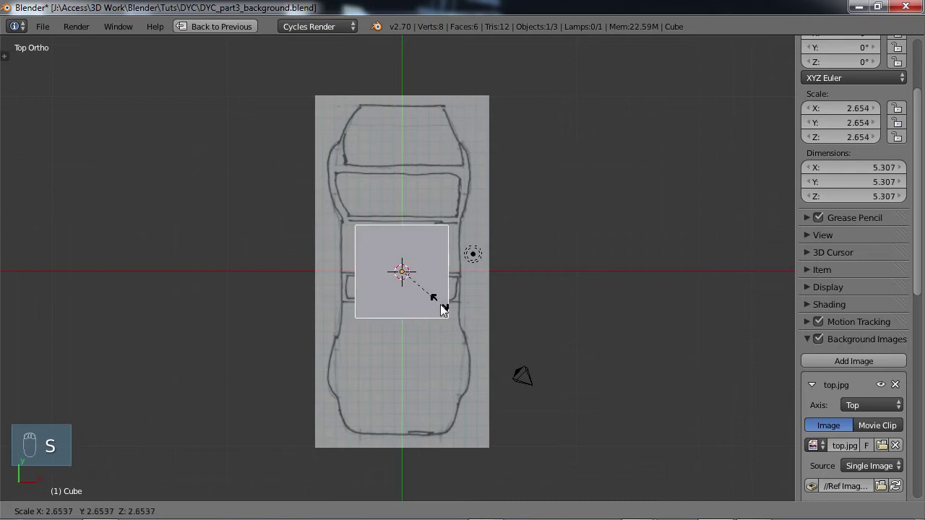
click(449, 307)
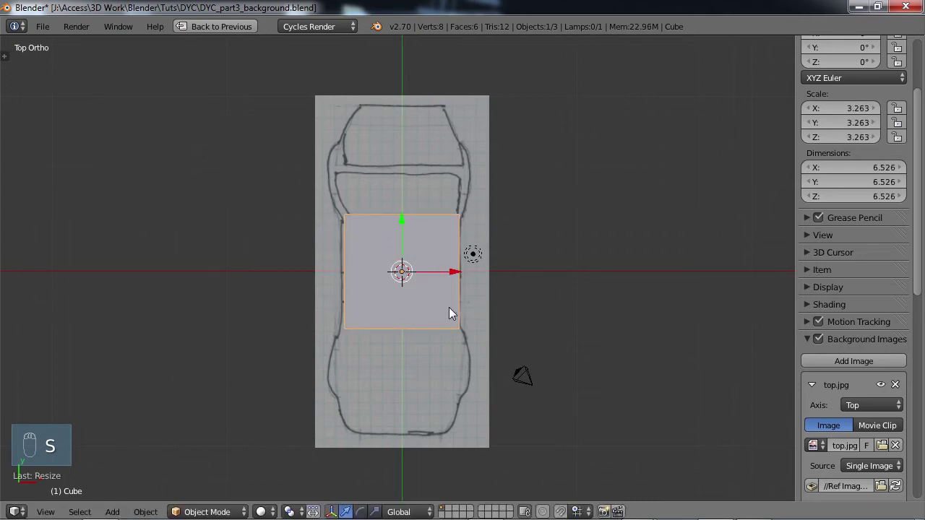
key(z)
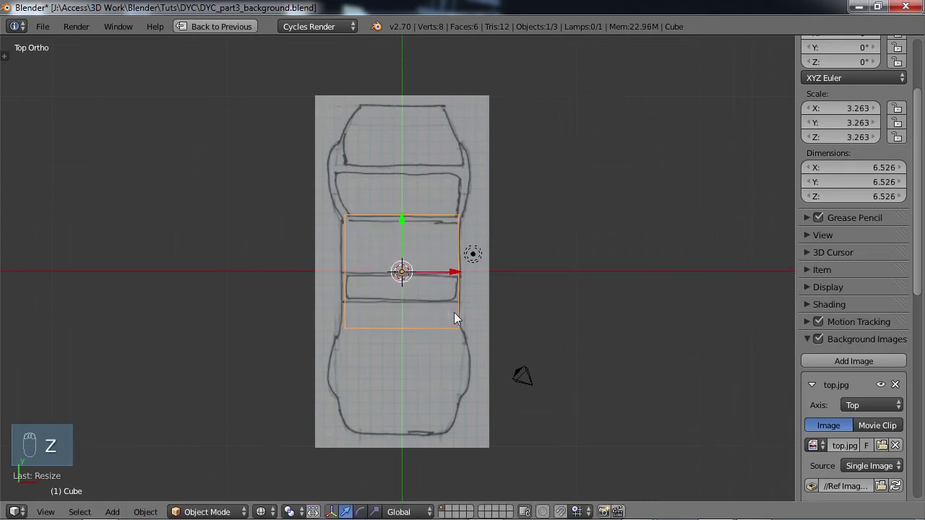
key(s)
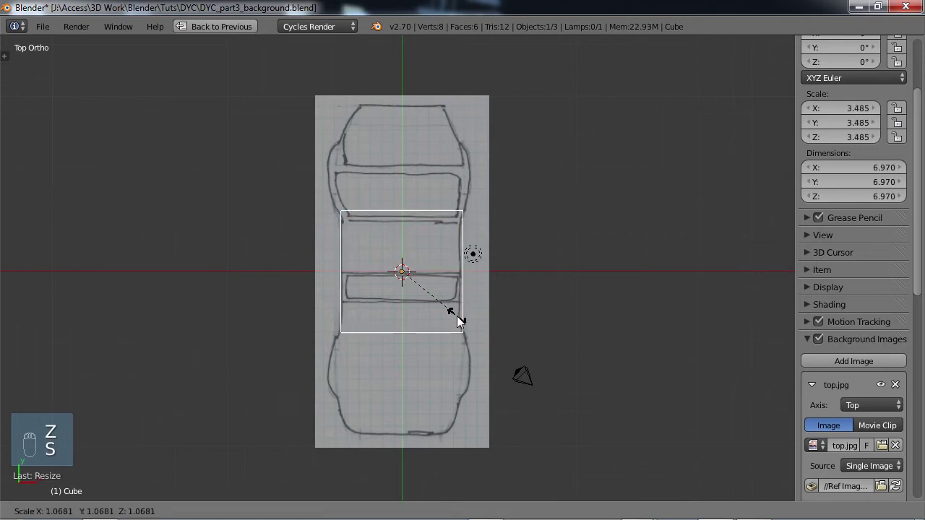
click(457, 316)
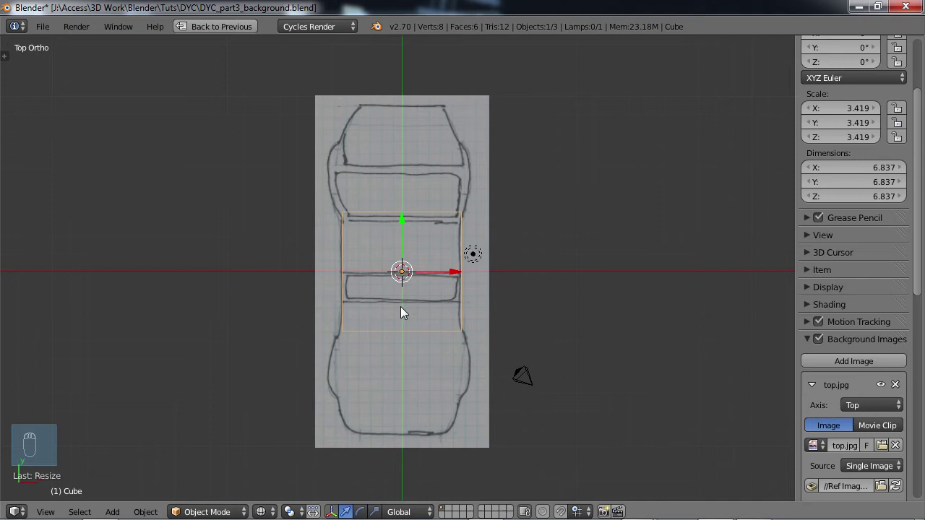
Stretch the box along Y to 9.532 so it spans the car's length
scroll(401, 307, up, 2)
scroll(402, 307, down, 1)
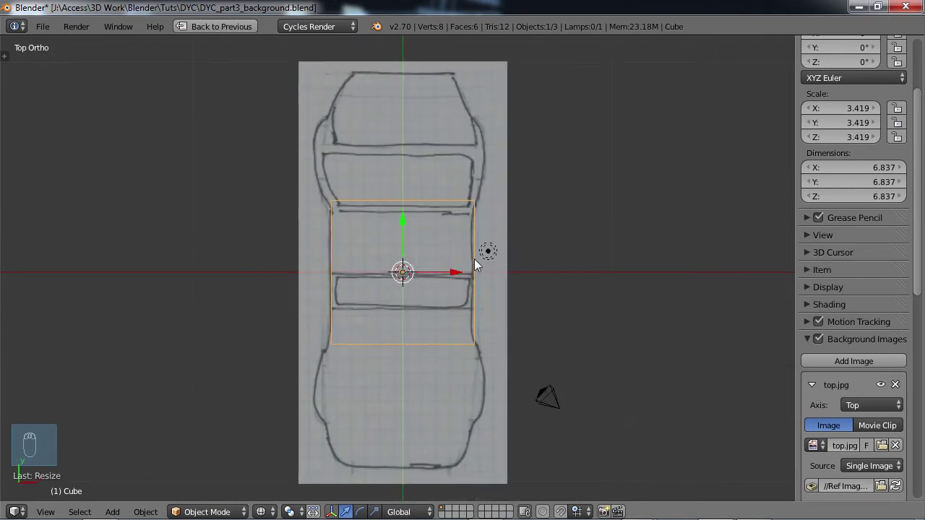
key(s)
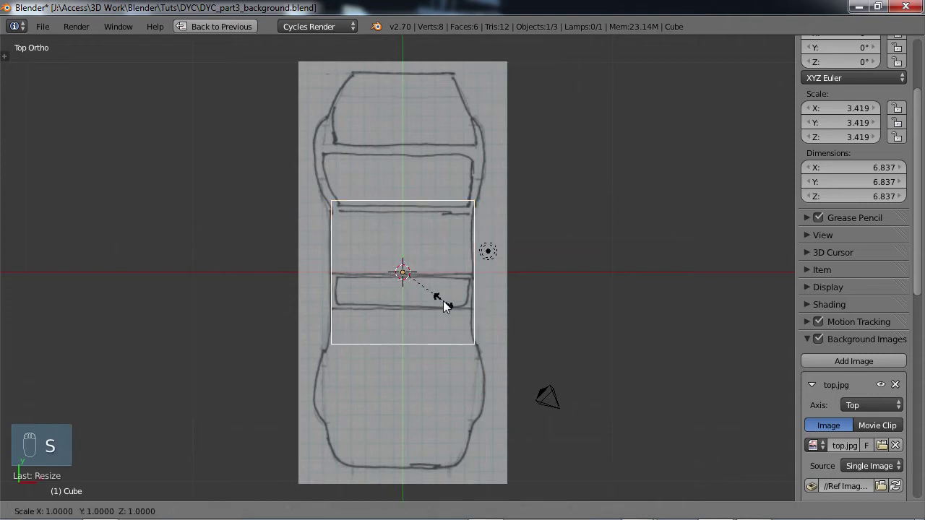
key(y)
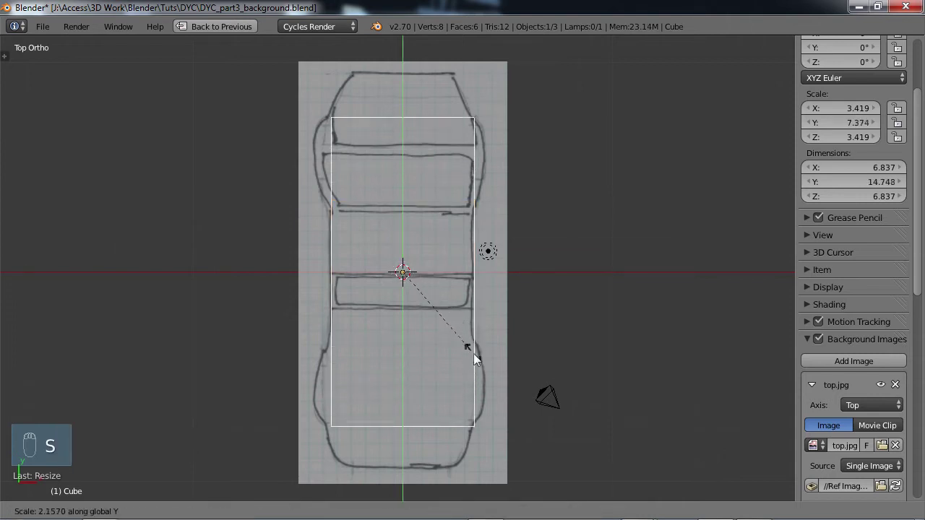
click(483, 389)
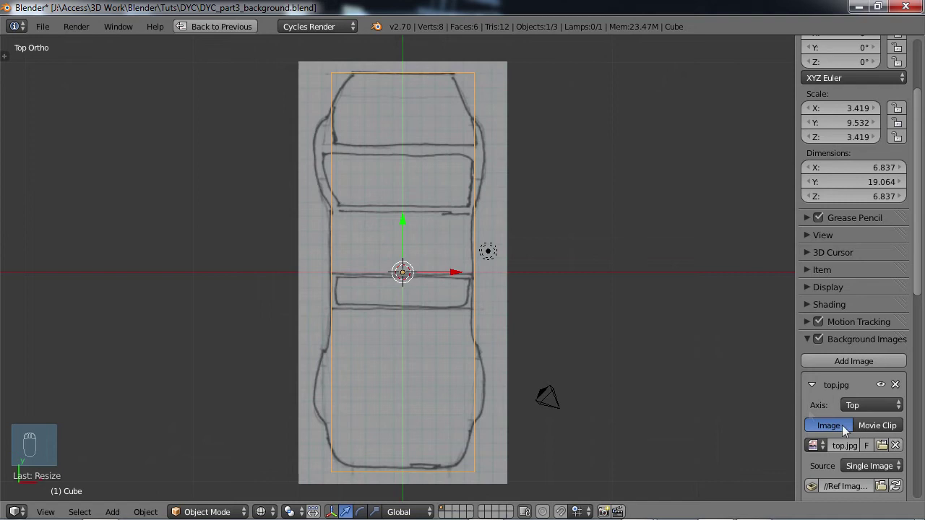
Set the top.jpg background's Y offset to -0.05 to line the sketch up with the box
scroll(923, 295, down, 1)
drag(923, 295, 923, 336)
scroll(922, 335, down, 3)
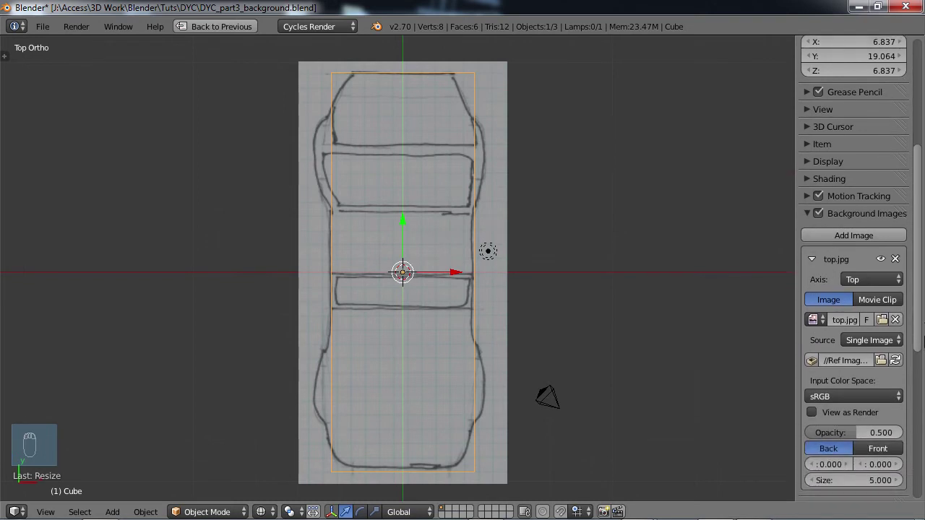
click(862, 381)
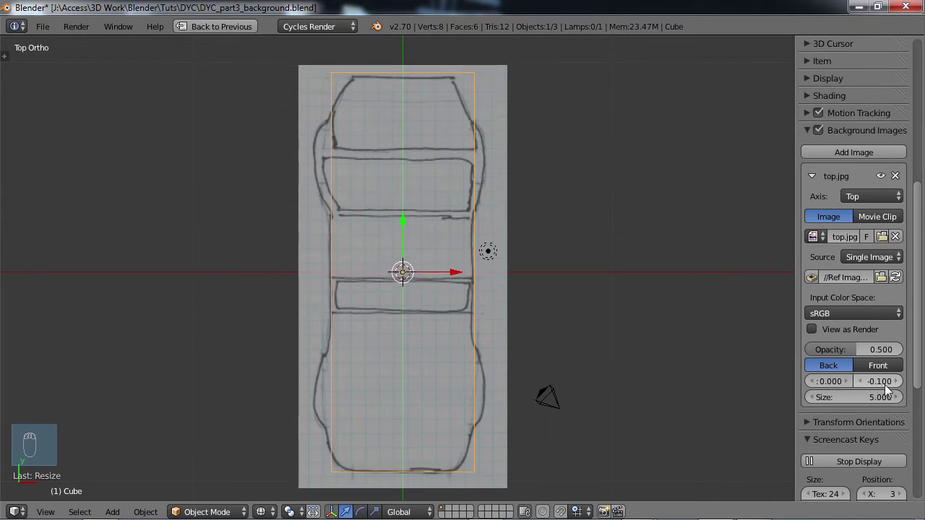
click(874, 383)
text(0)
text(.05)
key(Return)
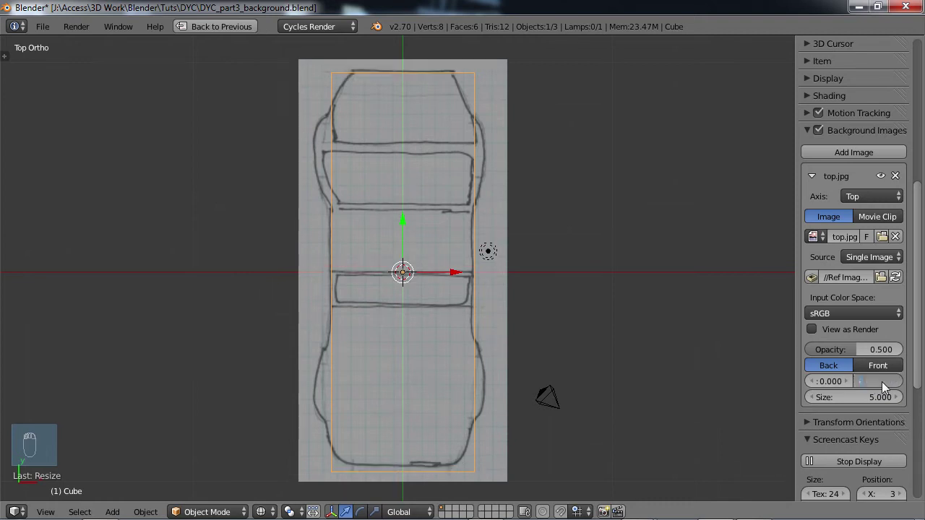
text(-0.05)
key(Return)
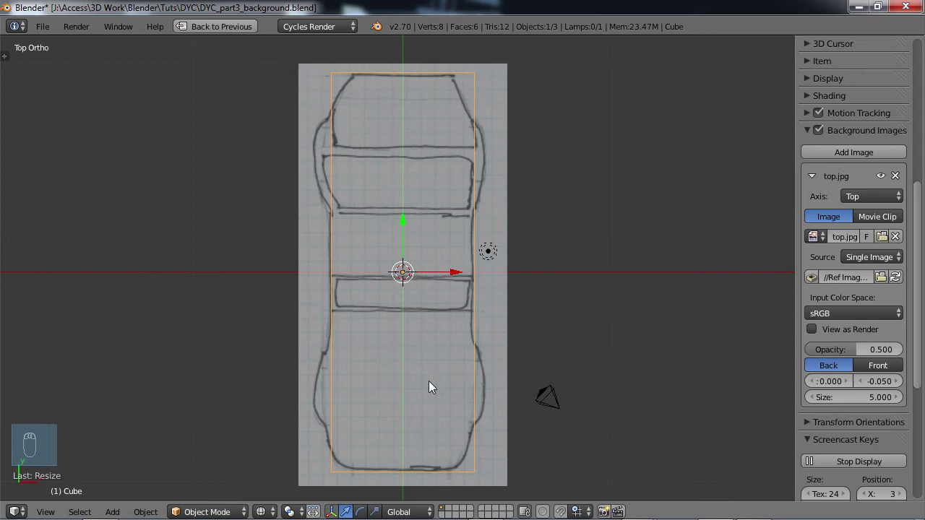
Maximize the side view in wireframe and enlarge the right.jpg sketch to size 10.200
key(ctrl+Up)
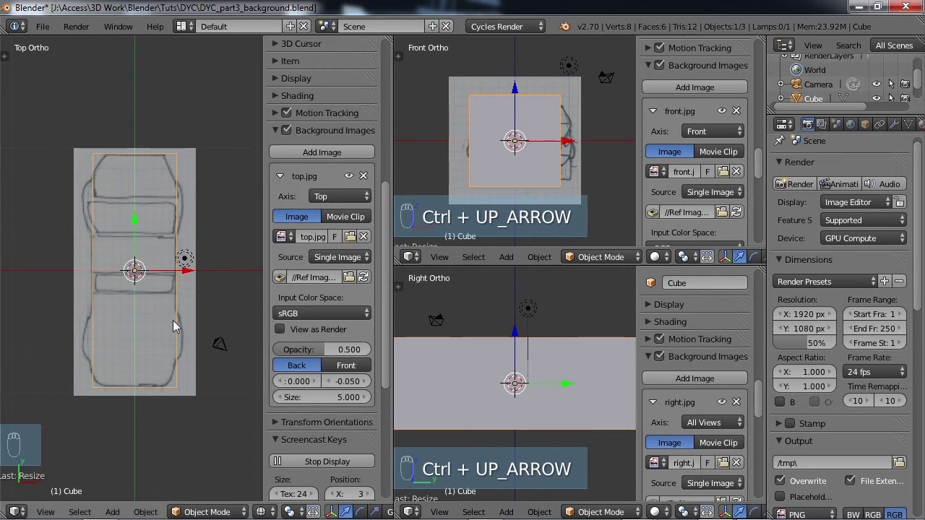
key(n)
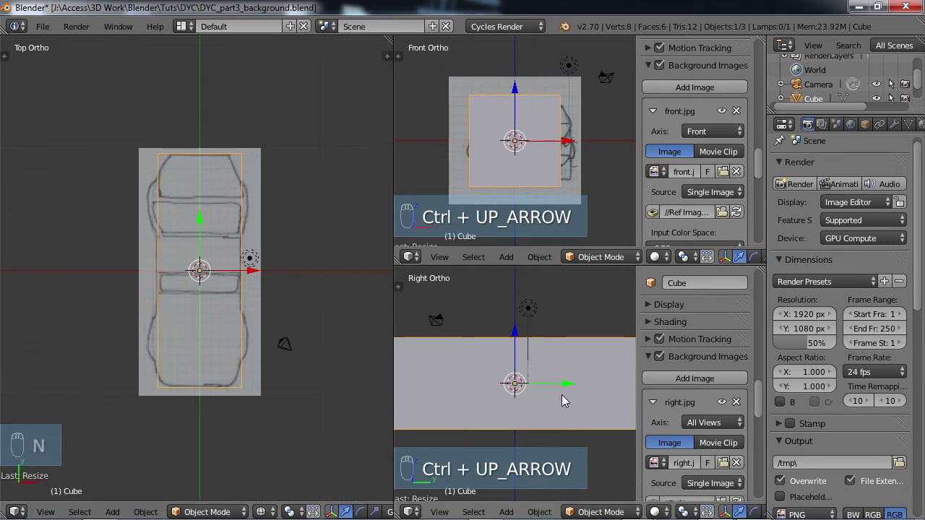
key(ctrl+Up)
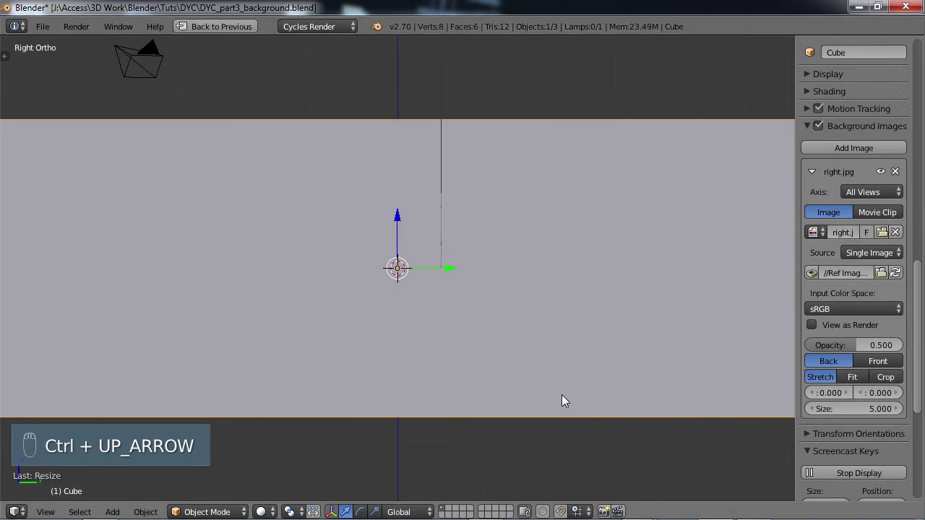
key(z)
scroll(524, 350, down, 3)
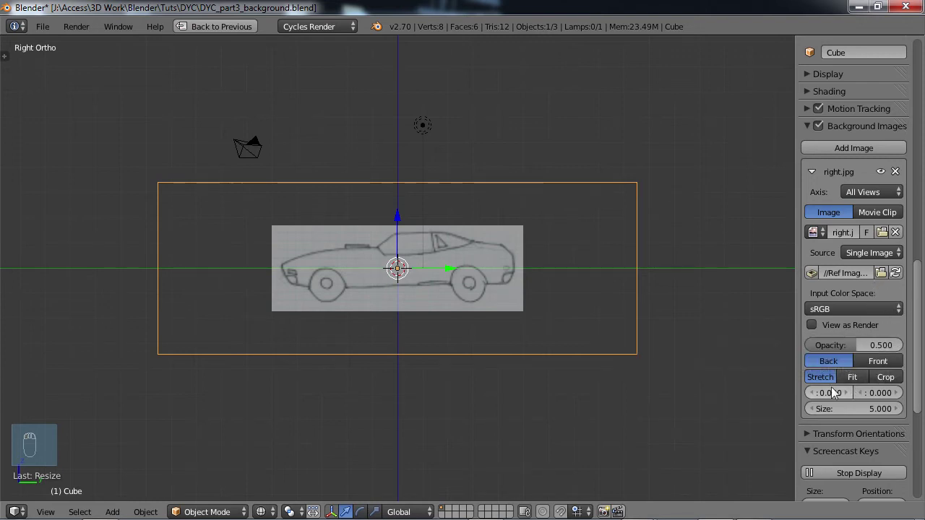
drag(844, 408, 885, 411)
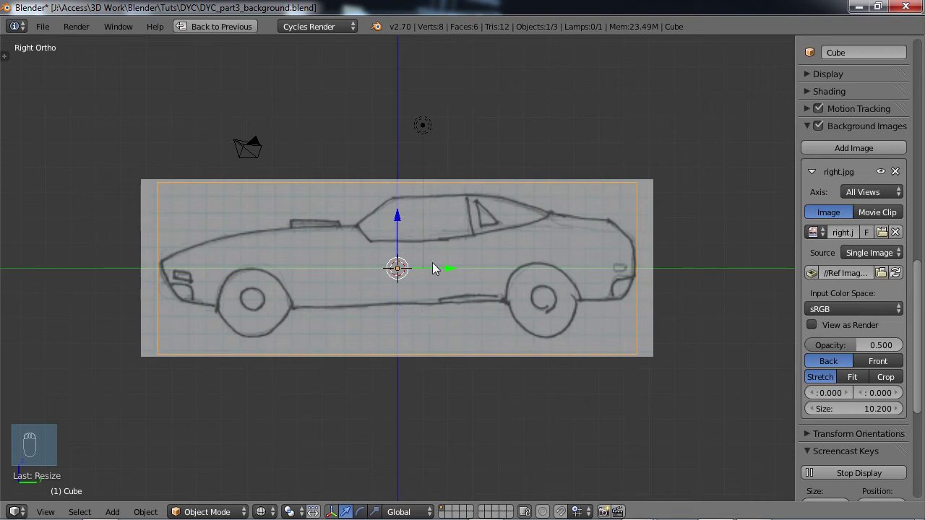
Scale the box along Z down to the car's height
key(s)
key(z)
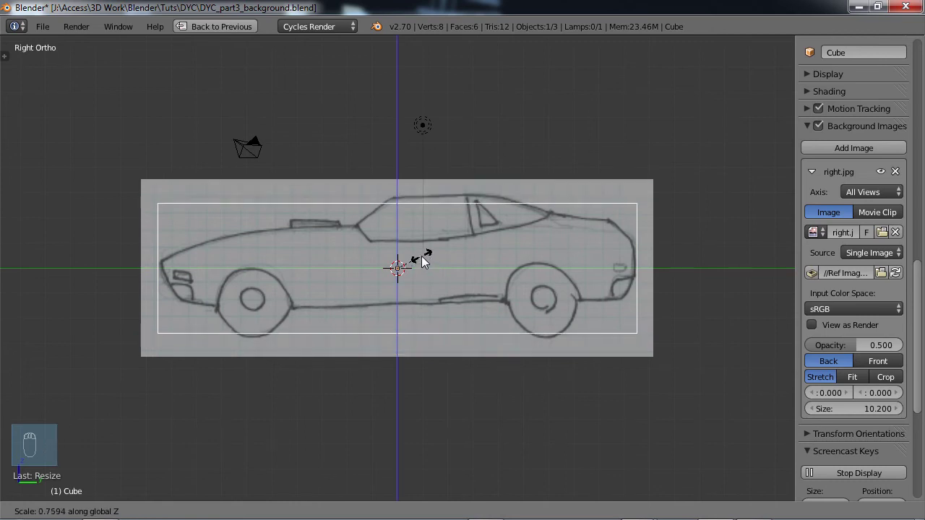
click(413, 259)
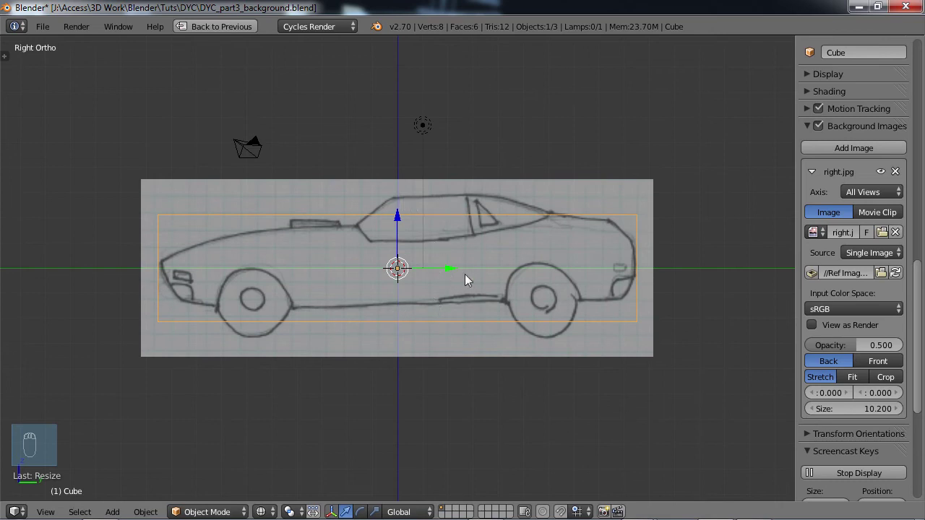
Step the side sketch's Y offset down to -2.100 so the body sits inside the box
click(859, 393)
click(859, 392)
click(859, 393)
click(859, 393)
click(859, 393)
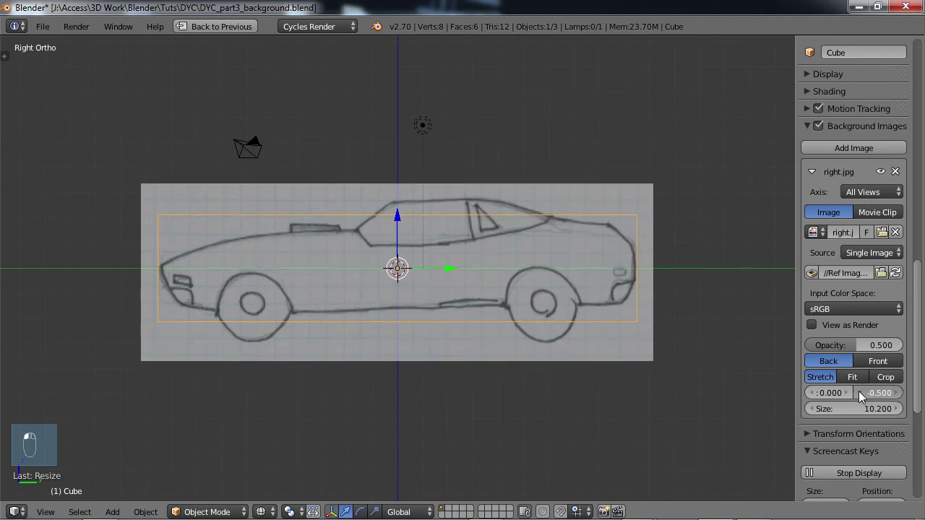
click(858, 392)
click(859, 393)
click(859, 393)
click(859, 393)
click(858, 393)
click(859, 393)
click(858, 392)
click(858, 393)
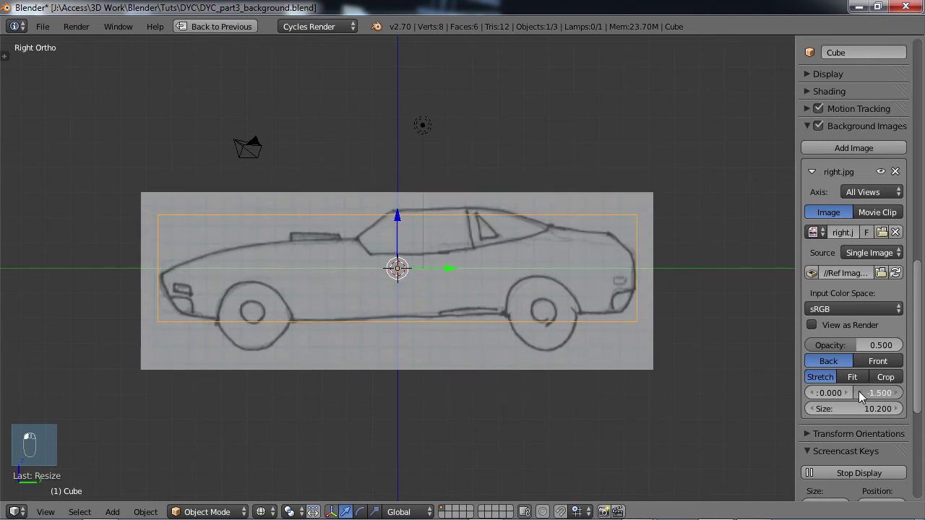
click(859, 393)
click(859, 392)
click(858, 392)
click(859, 392)
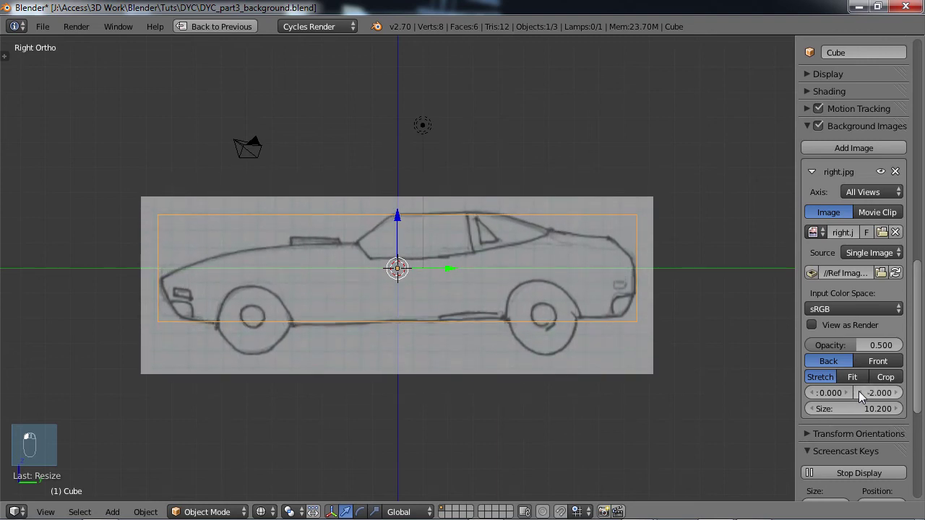
click(858, 391)
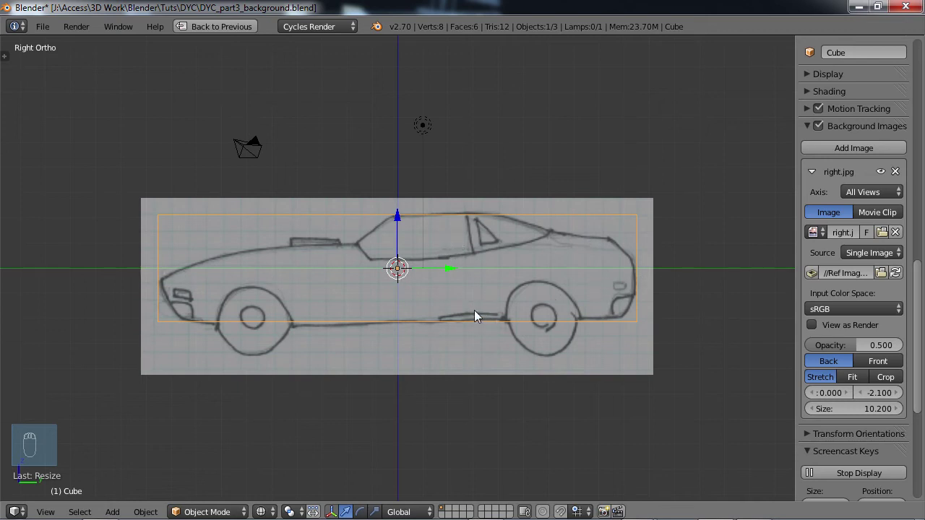
Maximize the front view in wireframe and shift the front.jpg sketch left
key(ctrl+Up)
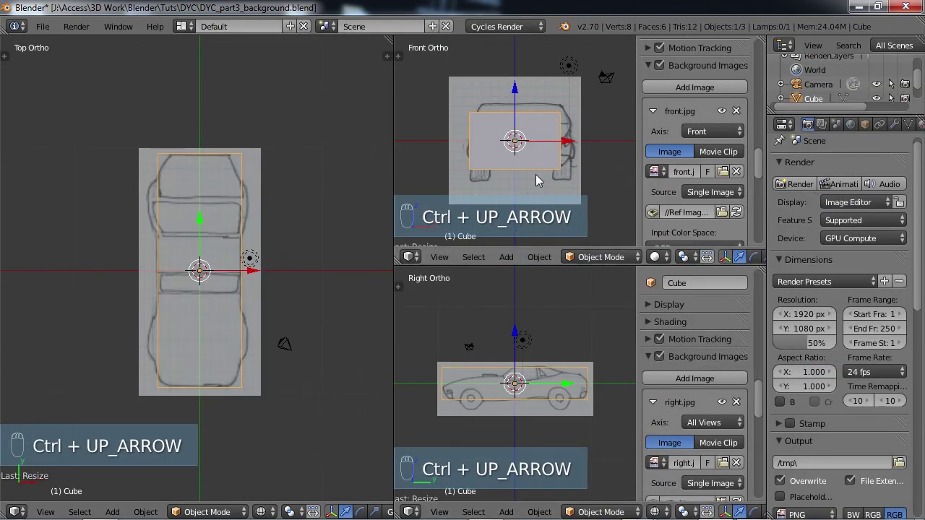
key(ctrl+Up)
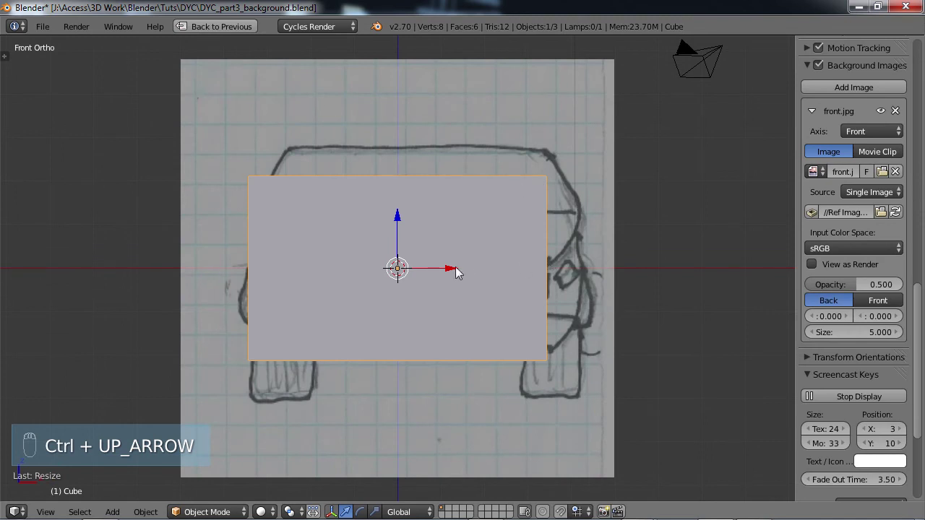
key(z)
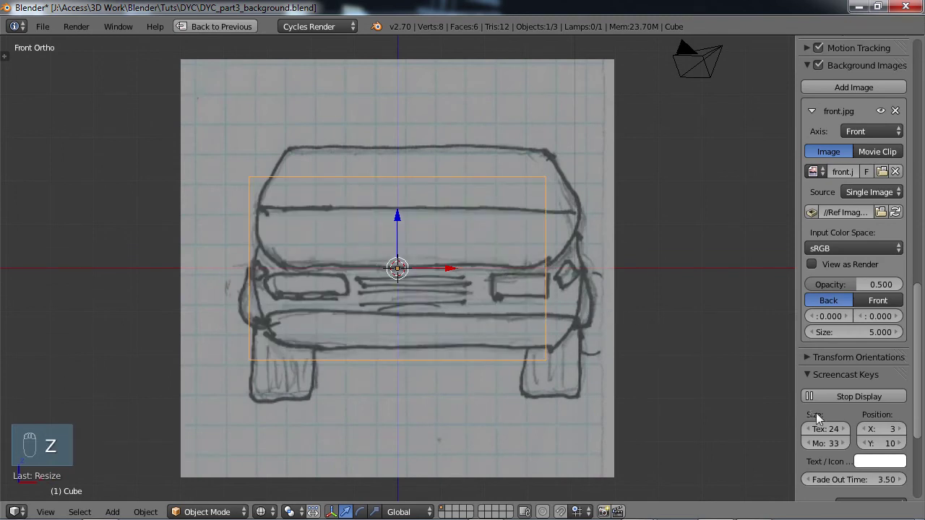
click(811, 320)
click(811, 320)
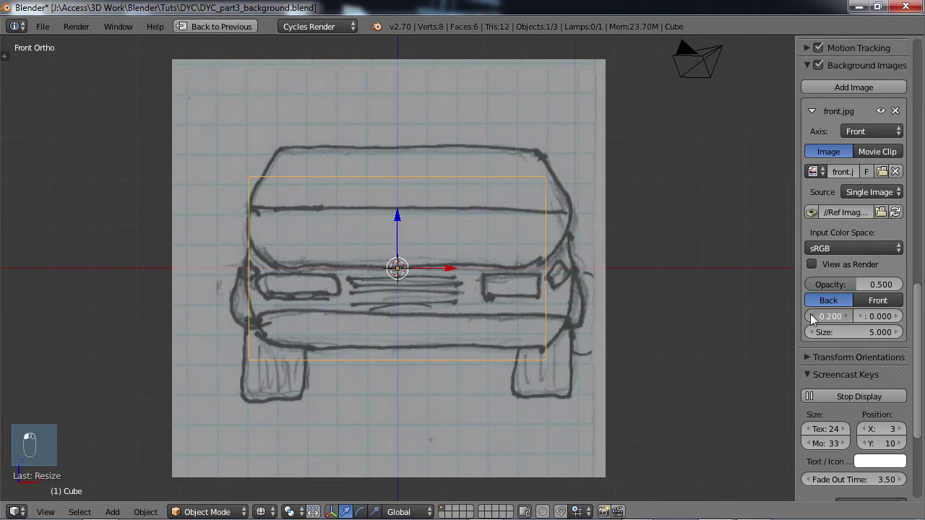
click(811, 317)
click(811, 316)
click(811, 316)
click(811, 316)
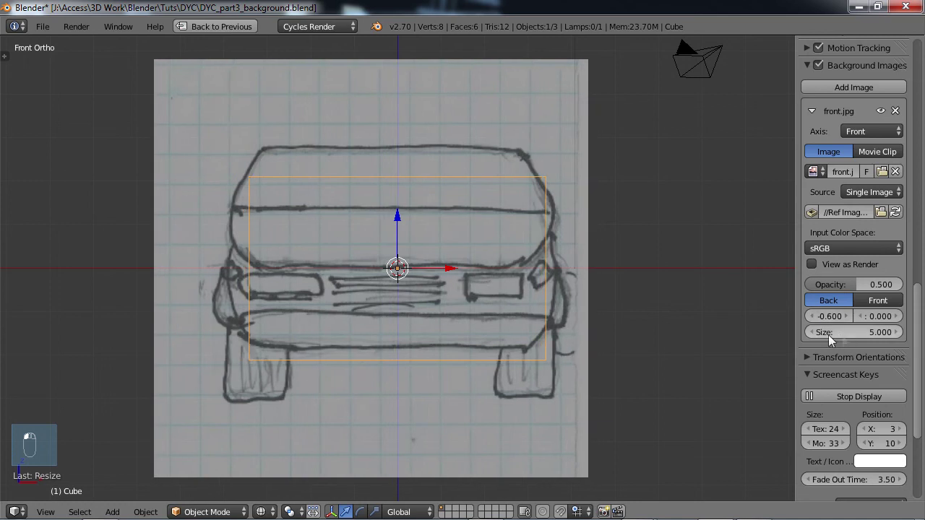
Shrink front.jpg to size 4.500 and settle its X offset at -0.400
click(817, 334)
click(817, 334)
click(818, 334)
click(819, 336)
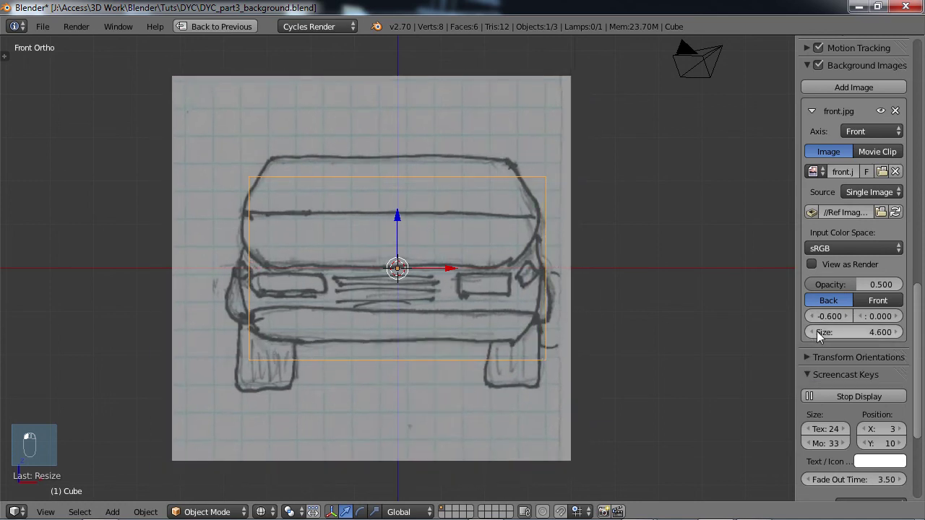
click(818, 334)
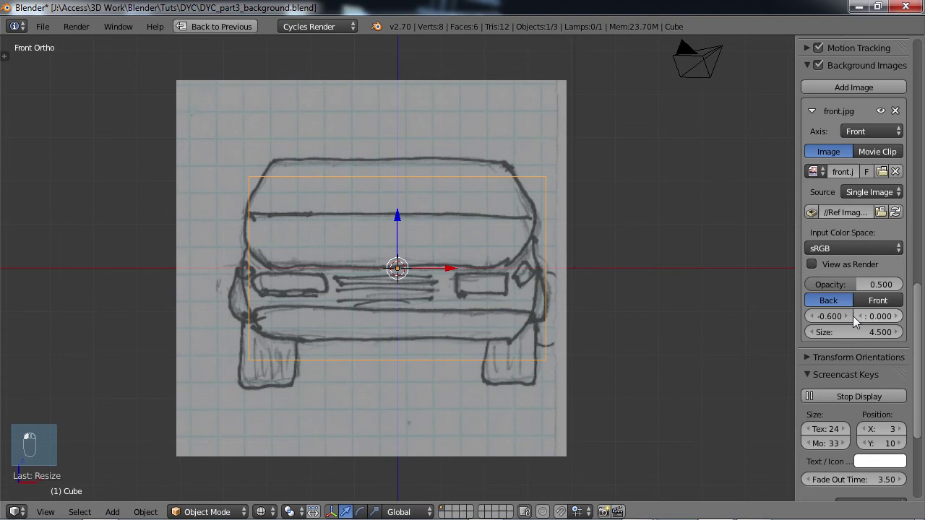
click(846, 316)
click(844, 316)
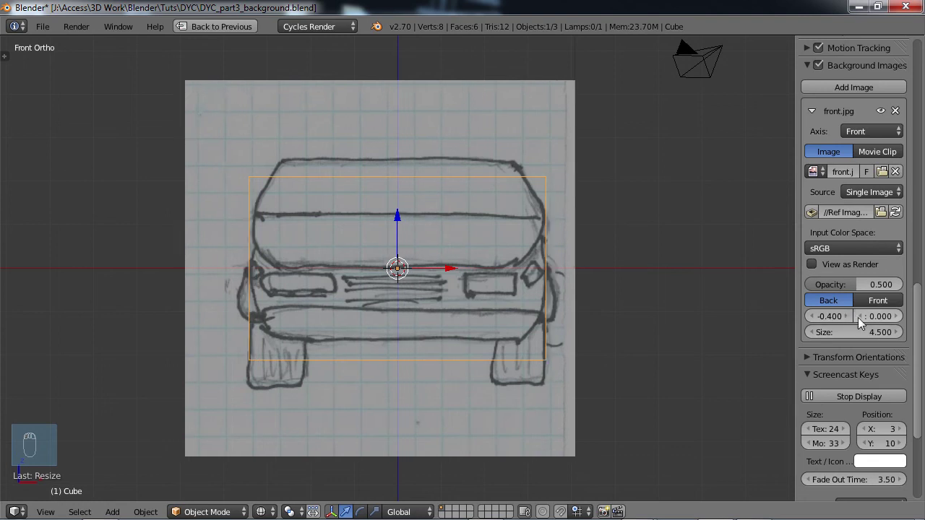
Set the front.jpg Y offset to -0.450 and restore the four-view layout
click(859, 316)
click(860, 316)
click(859, 316)
click(859, 316)
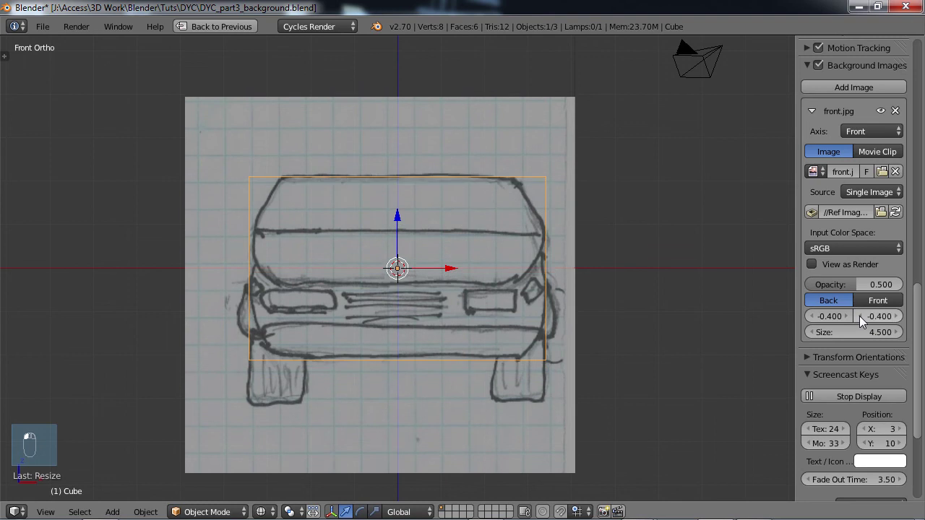
click(877, 316)
text(-0.45)
key(Return)
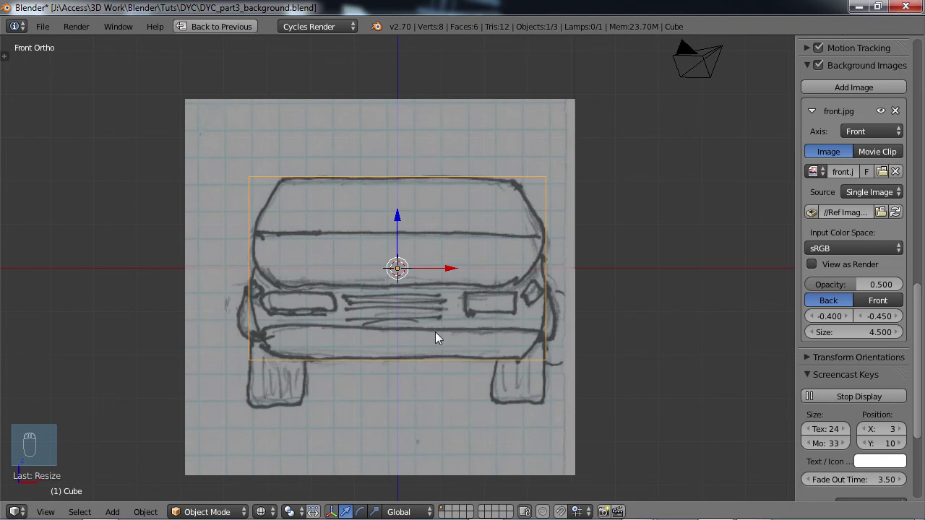
key(ctrl+Up)
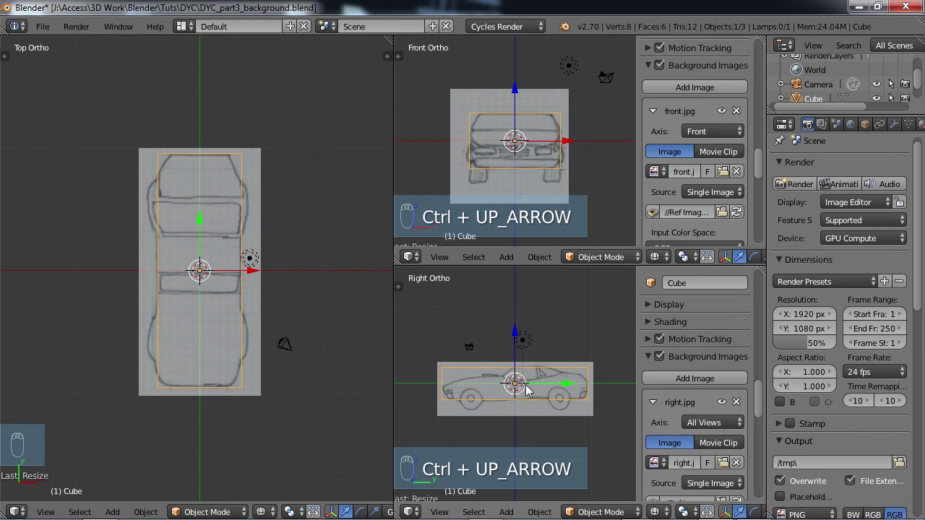
Zoom in and back out on the side-view car sketch in the Right Ortho viewport
scroll(491, 396, up, 4)
scroll(456, 399, down, 2)
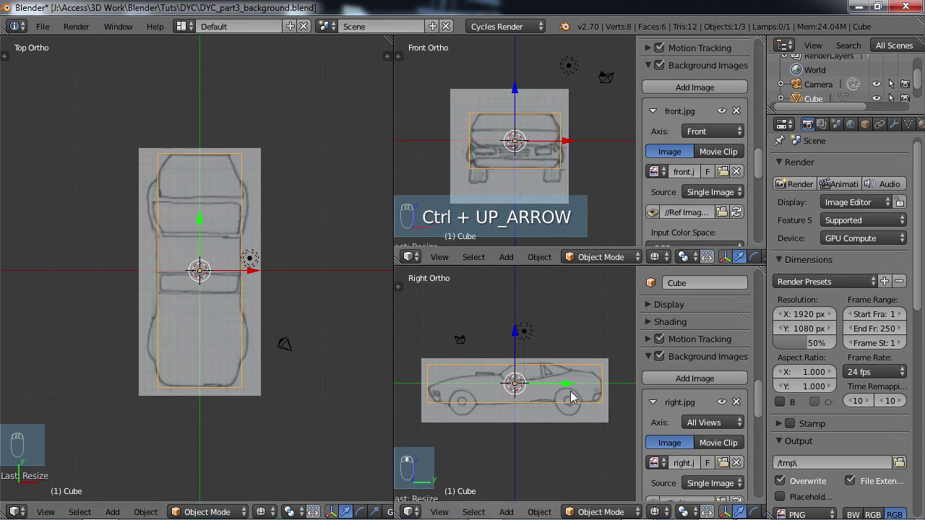
Hide the Right and Front Ortho side panels and save over DYC_part3_background.blend
key(n)
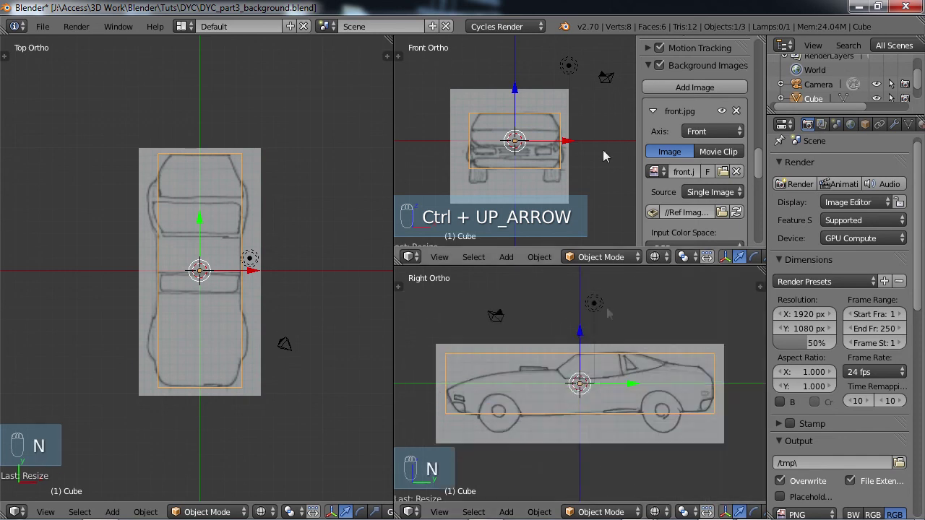
key(n)
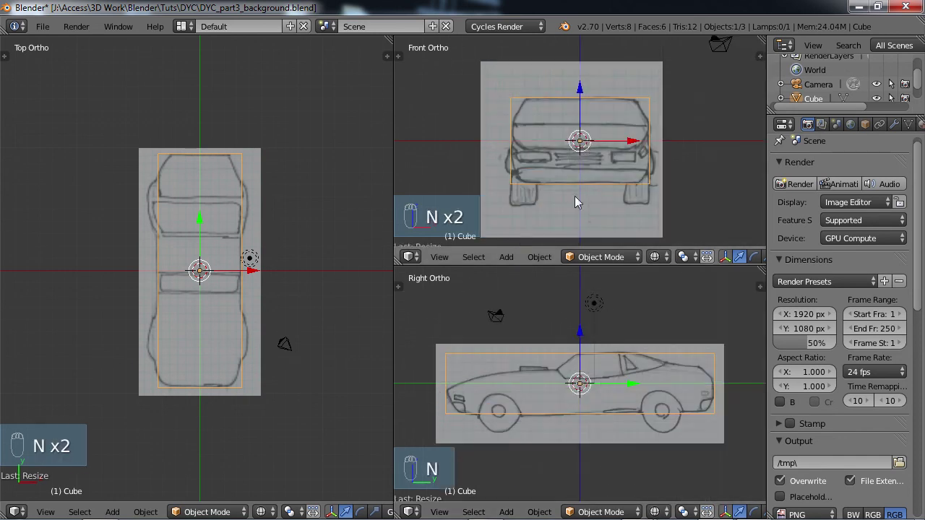
key(ctrl+s)
click(300, 268)
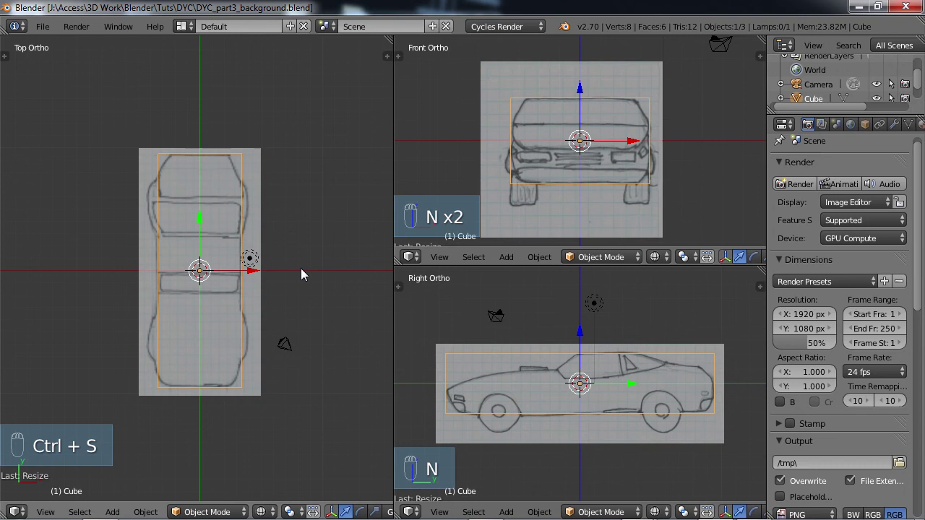